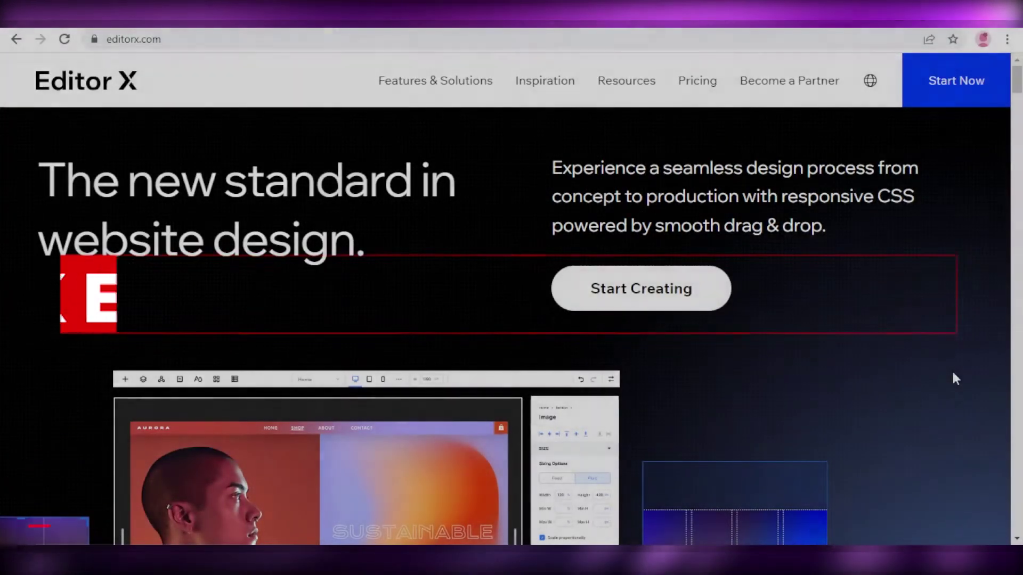
Look through the Editor X home page sections on design features, team collaboration, CMS, custom code and business solutions.
{"action": "scroll", "coordinate": [952, 373], "scroll_direction": "down", "scroll_amount": 4}
{"action": "scroll", "coordinate": [951, 375], "scroll_direction": "down", "scroll_amount": 10}
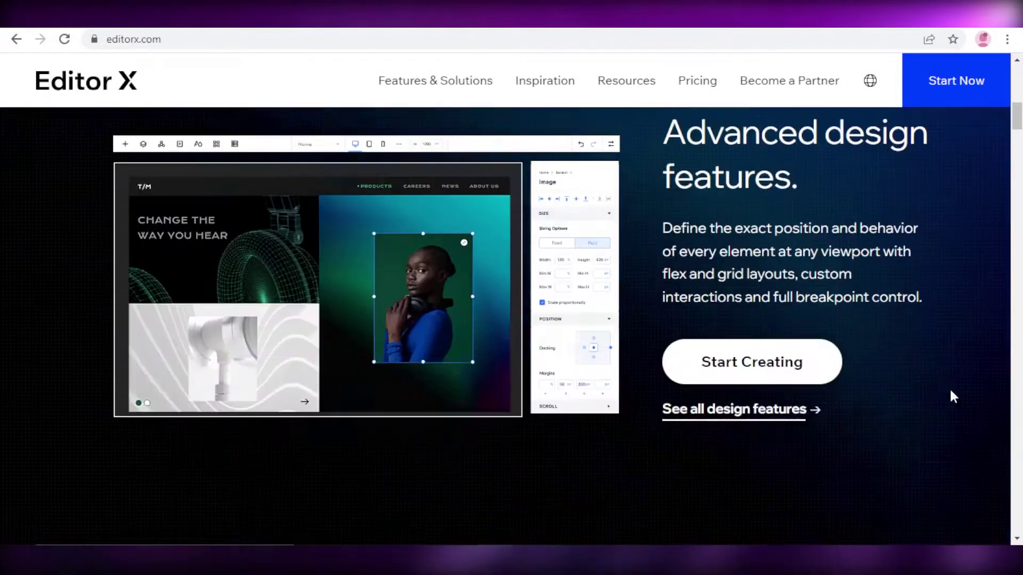
{"action": "scroll", "coordinate": [946, 415], "scroll_direction": "up", "scroll_amount": 6}
{"action": "scroll", "coordinate": [948, 423], "scroll_direction": "down", "scroll_amount": 8}
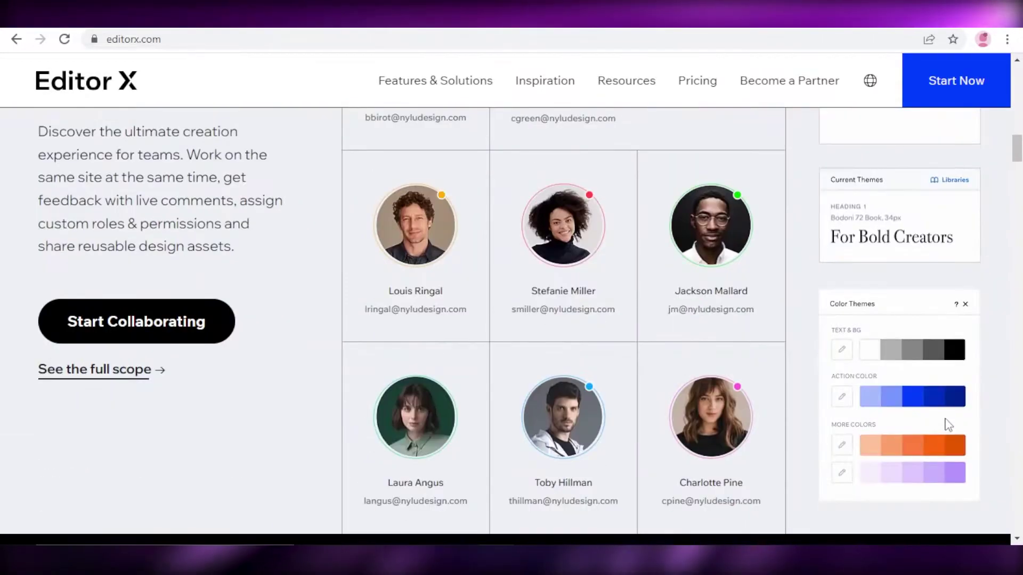
{"action": "scroll", "coordinate": [958, 439], "scroll_direction": "down", "scroll_amount": 8}
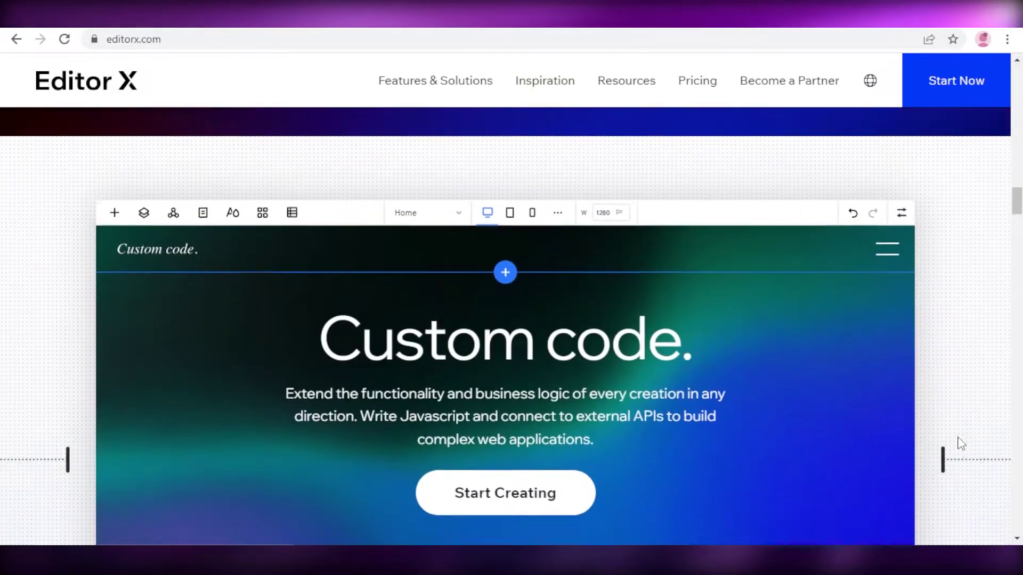
{"action": "scroll", "coordinate": [955, 434], "scroll_direction": "down", "scroll_amount": 1}
{"action": "scroll", "coordinate": [957, 439], "scroll_direction": "down", "scroll_amount": 5}
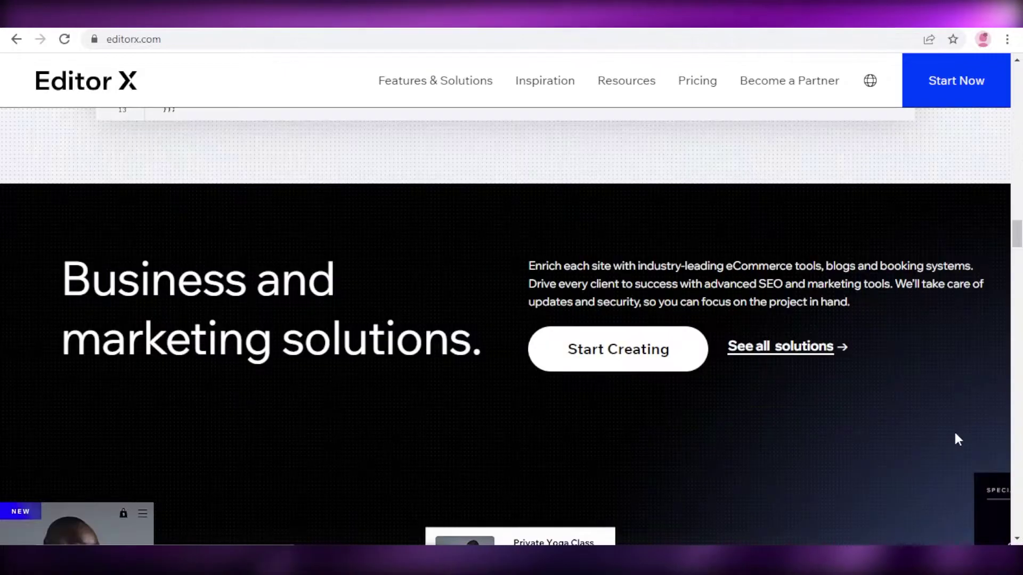
{"action": "scroll", "coordinate": [957, 438], "scroll_direction": "down", "scroll_amount": 4}
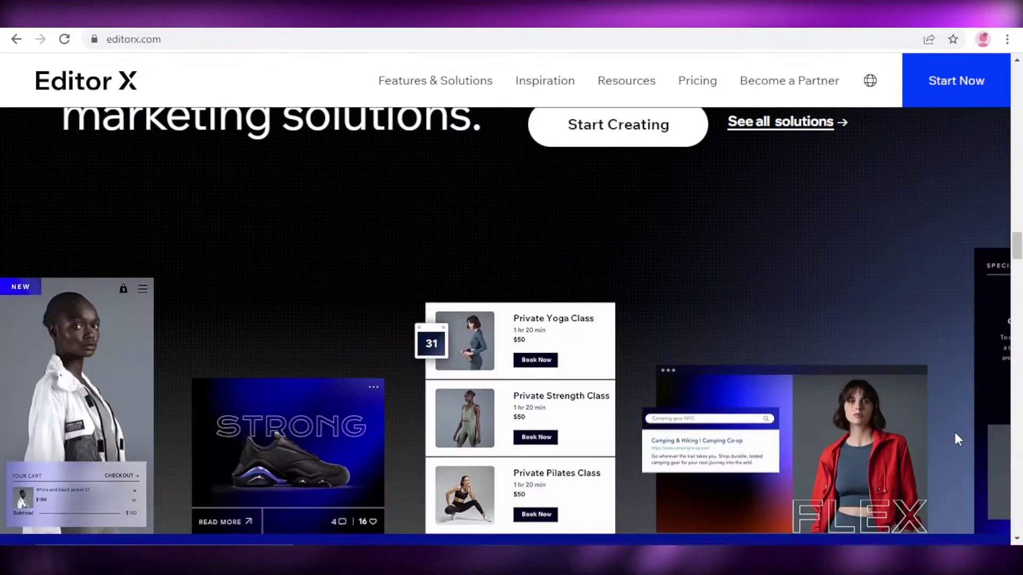
{"action": "scroll", "coordinate": [955, 433], "scroll_direction": "up", "scroll_amount": 8}
{"action": "scroll", "coordinate": [967, 410], "scroll_direction": "up", "scroll_amount": 12}
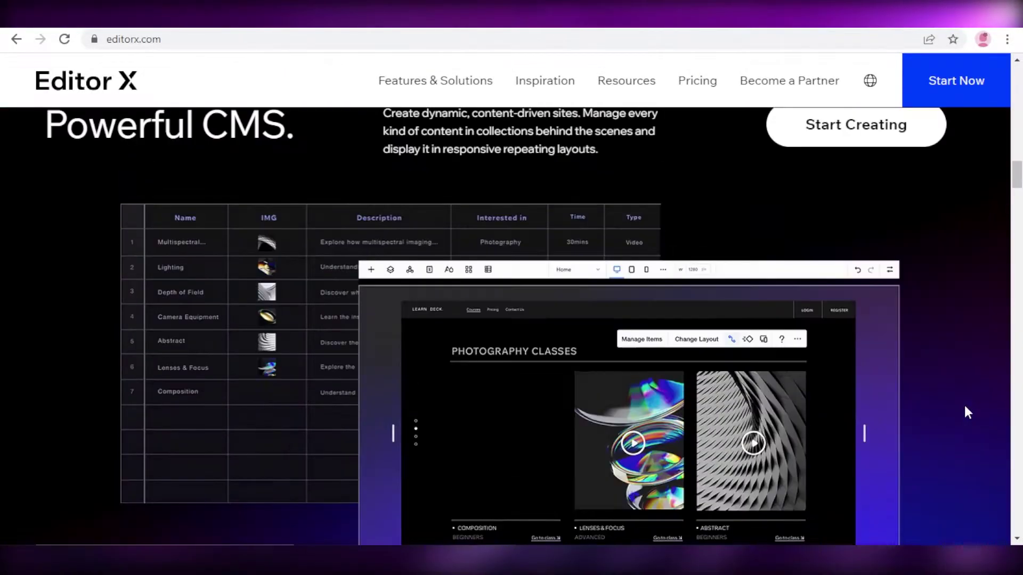
{"action": "scroll", "coordinate": [963, 410], "scroll_direction": "up", "scroll_amount": 6}
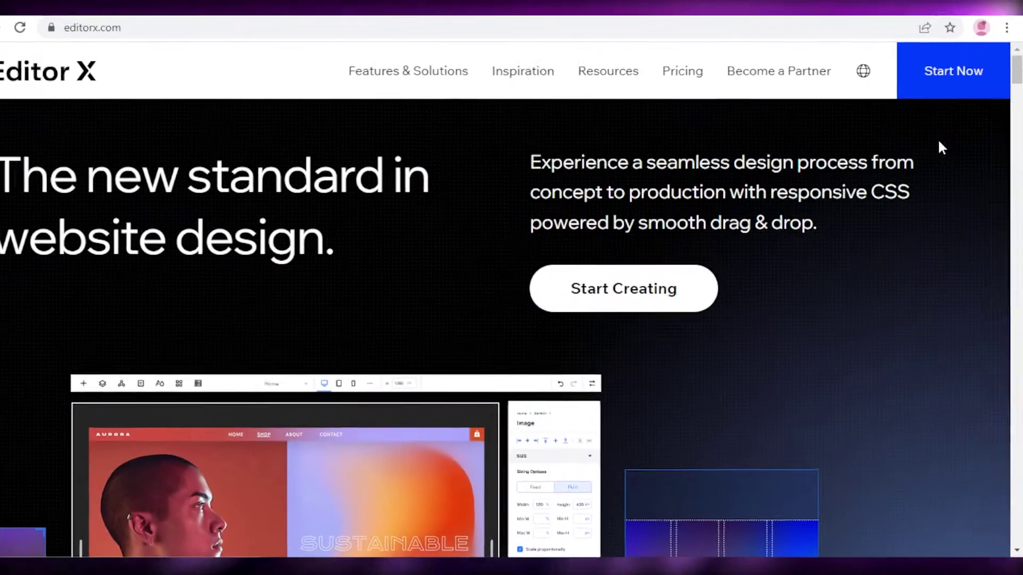
Start creating a new Editor X account and choose to sign up with Facebook.
{"action": "left_click", "coordinate": [921, 69]}
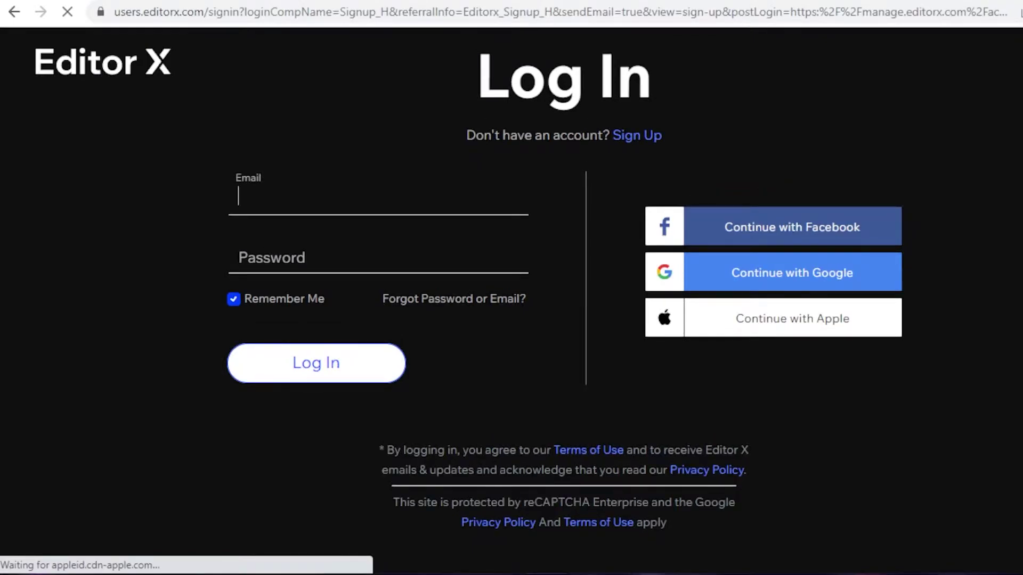
{"action": "left_click", "coordinate": [651, 139]}
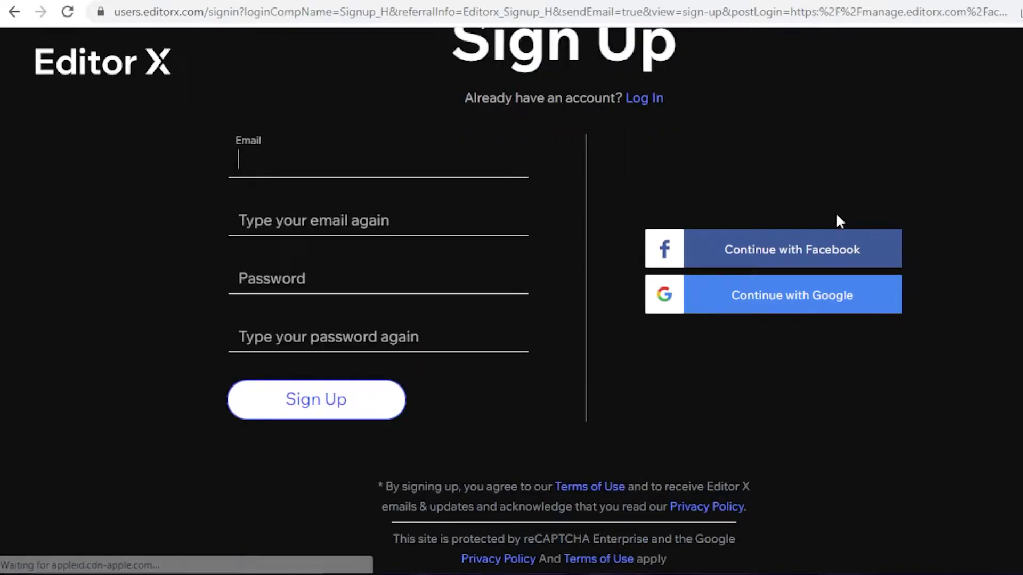
{"action": "left_click", "coordinate": [844, 249]}
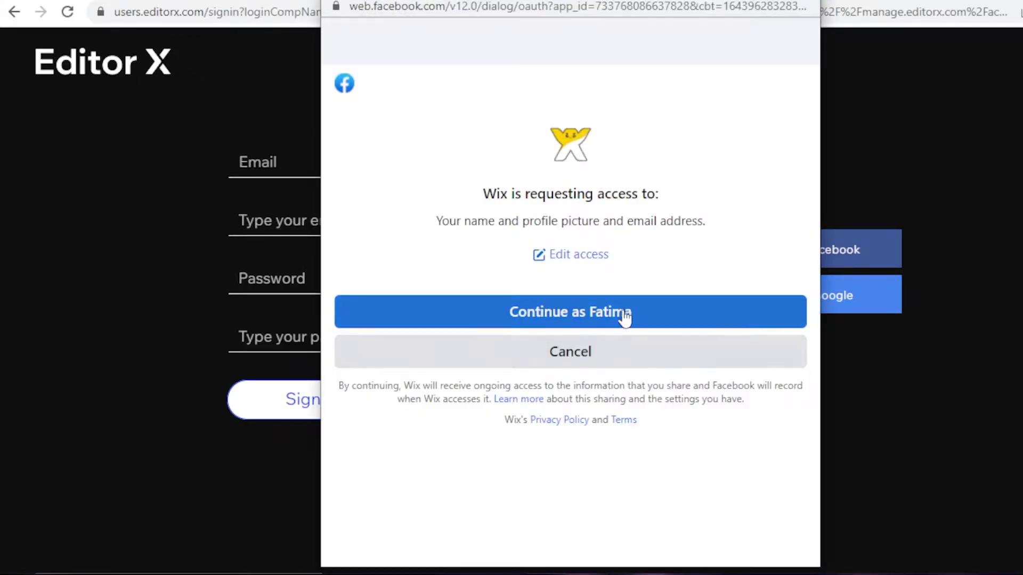
Approve the Facebook access request and log in with the account password, declining to save it in the browser.
{"action": "left_click", "coordinate": [622, 315]}
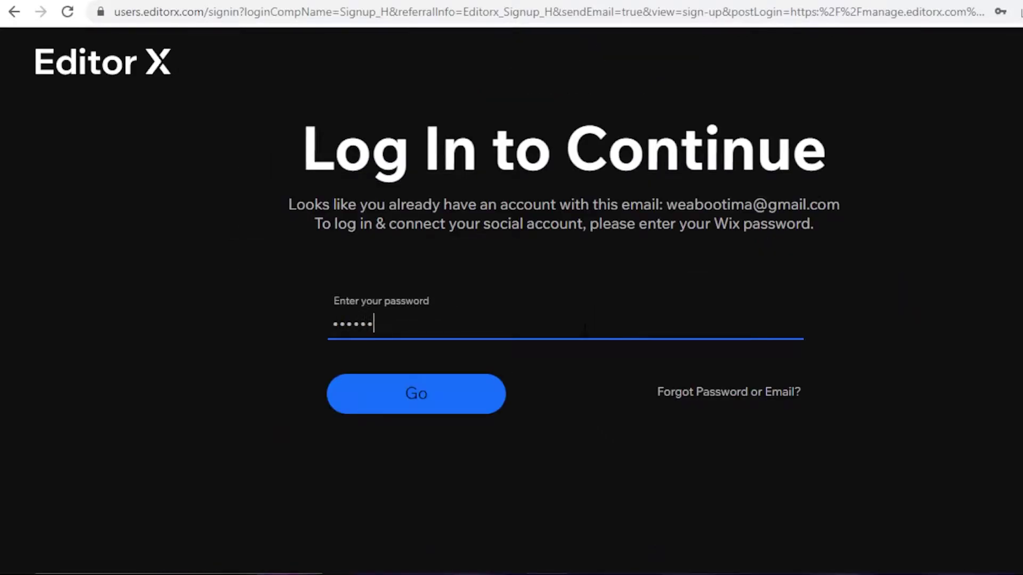
{"action": "key", "text": "Return"}
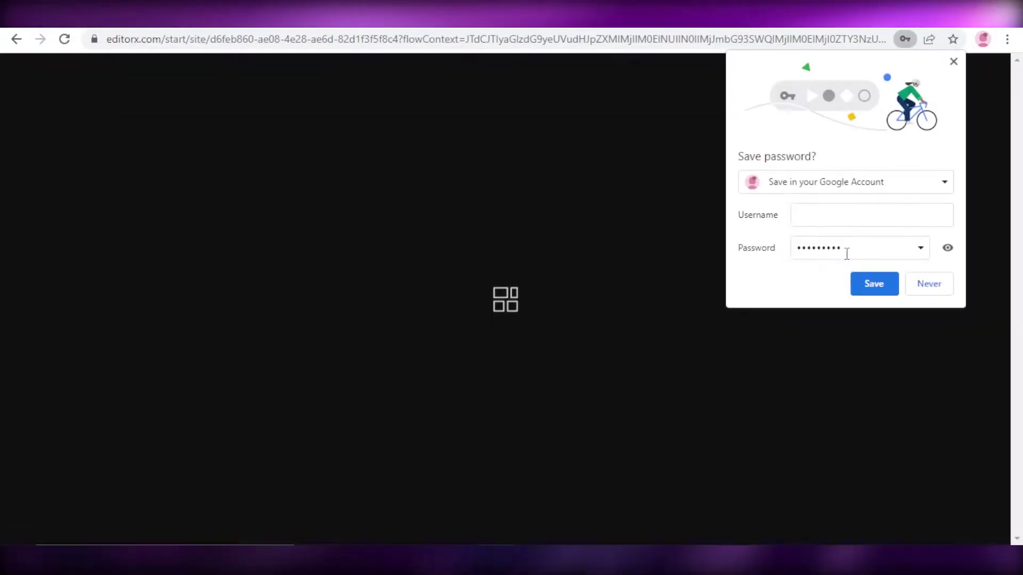
{"action": "left_click", "coordinate": [941, 290]}
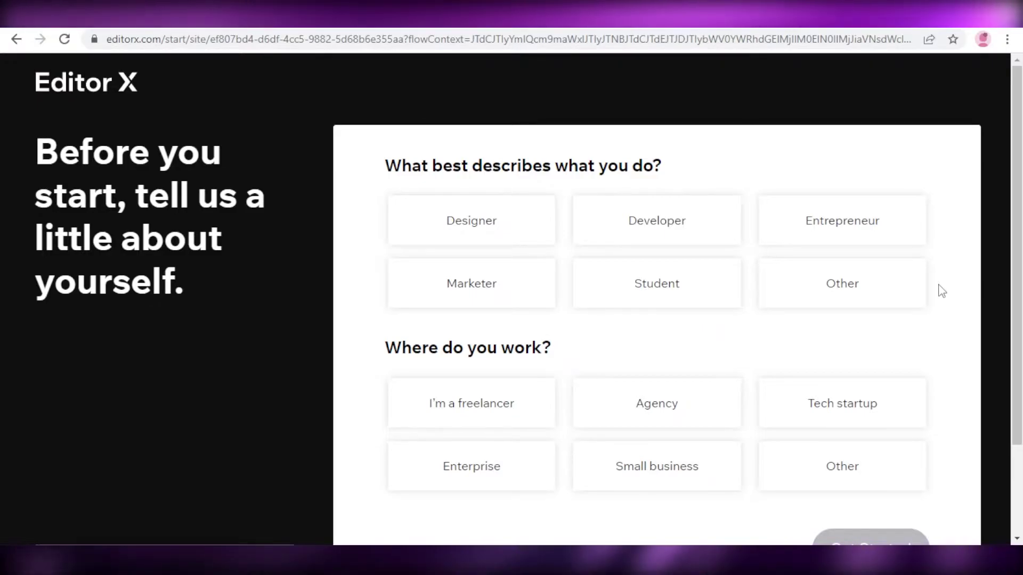
Answer the introductory questions with Designer as the occupation and I'm a freelancer as the workplace, and submit them.
{"action": "left_click", "coordinate": [906, 282]}
{"action": "scroll", "coordinate": [833, 253], "scroll_direction": "down", "scroll_amount": 2}
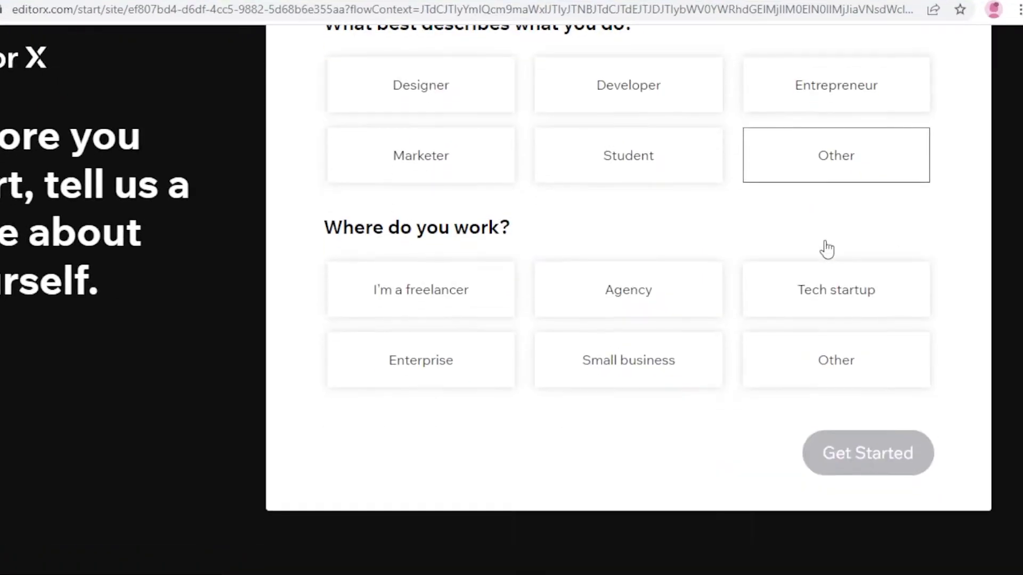
{"action": "scroll", "coordinate": [827, 249], "scroll_direction": "up", "scroll_amount": 2}
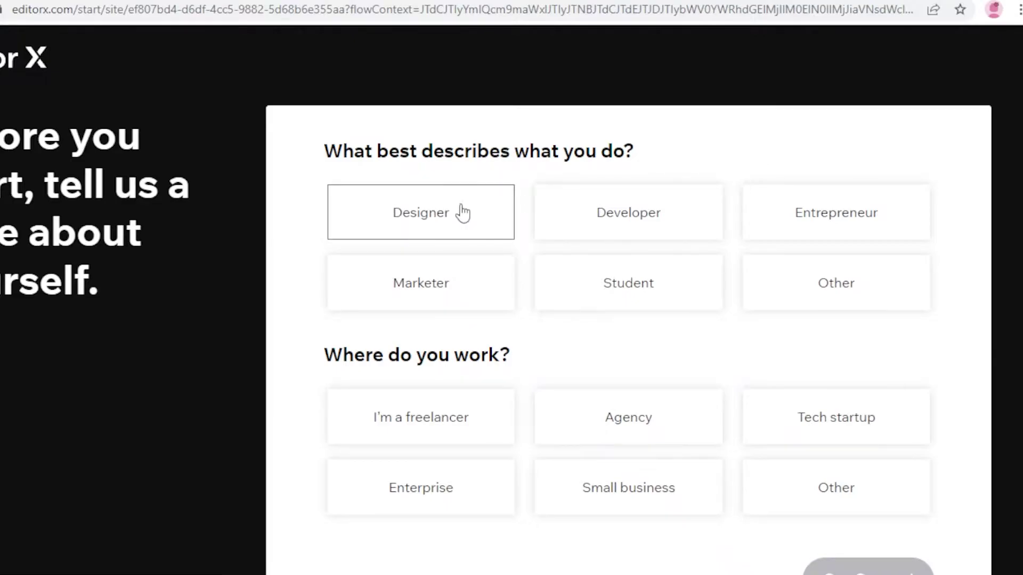
{"action": "scroll", "coordinate": [458, 216], "scroll_direction": "down", "scroll_amount": 2}
{"action": "scroll", "coordinate": [466, 250], "scroll_direction": "up", "scroll_amount": 2}
{"action": "scroll", "coordinate": [458, 277], "scroll_direction": "down", "scroll_amount": 2}
{"action": "left_click", "coordinate": [440, 292]}
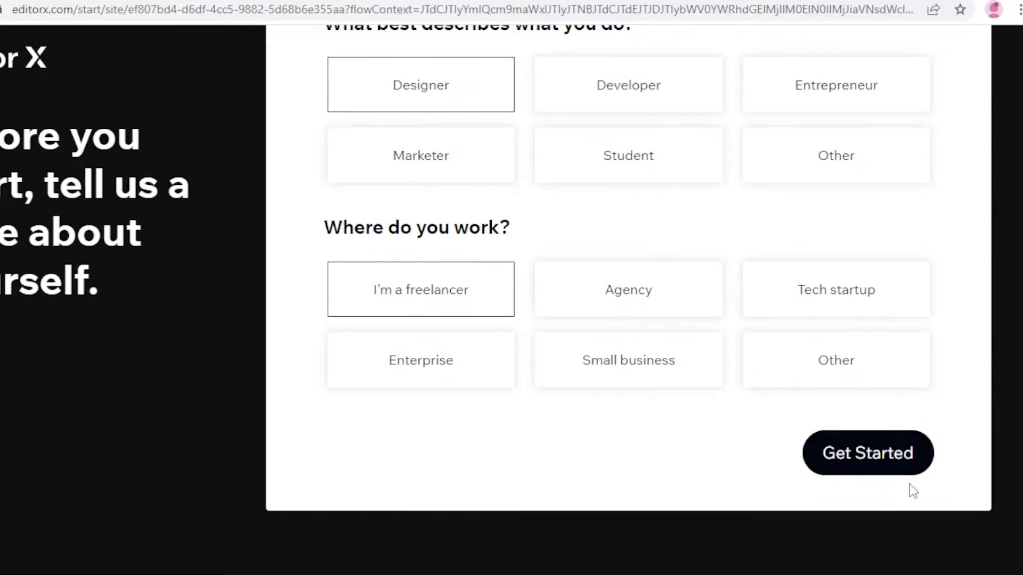
{"action": "left_click", "coordinate": [884, 462]}
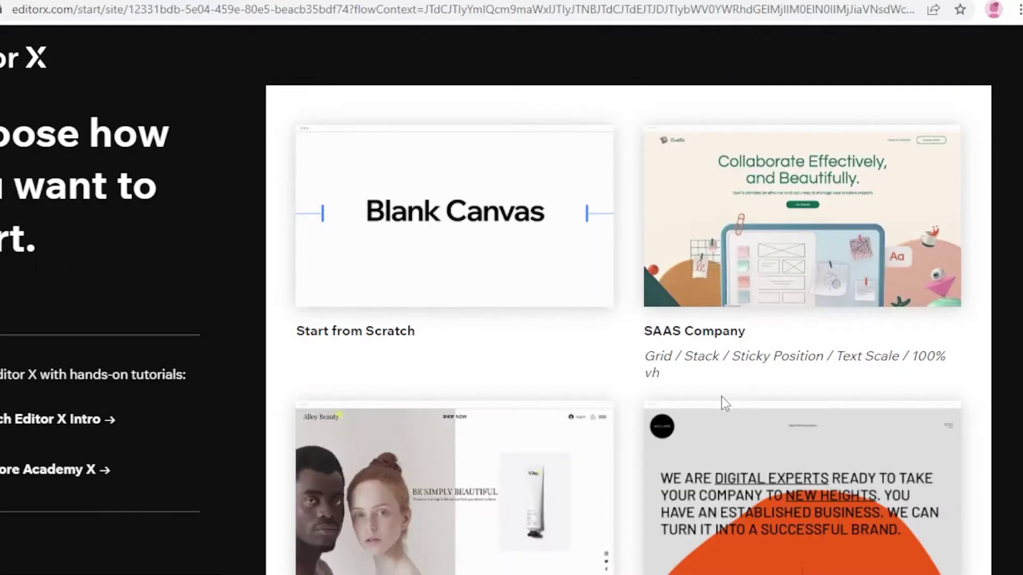
Review the suggested starting options, including Blank Canvas, and open the full collection of website templates.
{"action": "scroll", "coordinate": [601, 284], "scroll_direction": "down", "scroll_amount": 8}
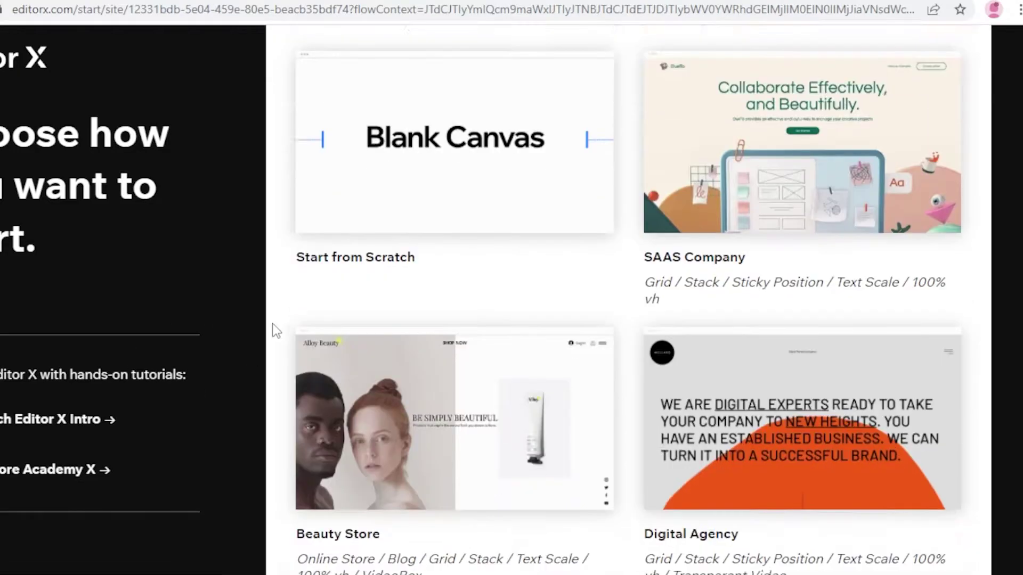
{"action": "scroll", "coordinate": [781, 323], "scroll_direction": "up", "scroll_amount": 7}
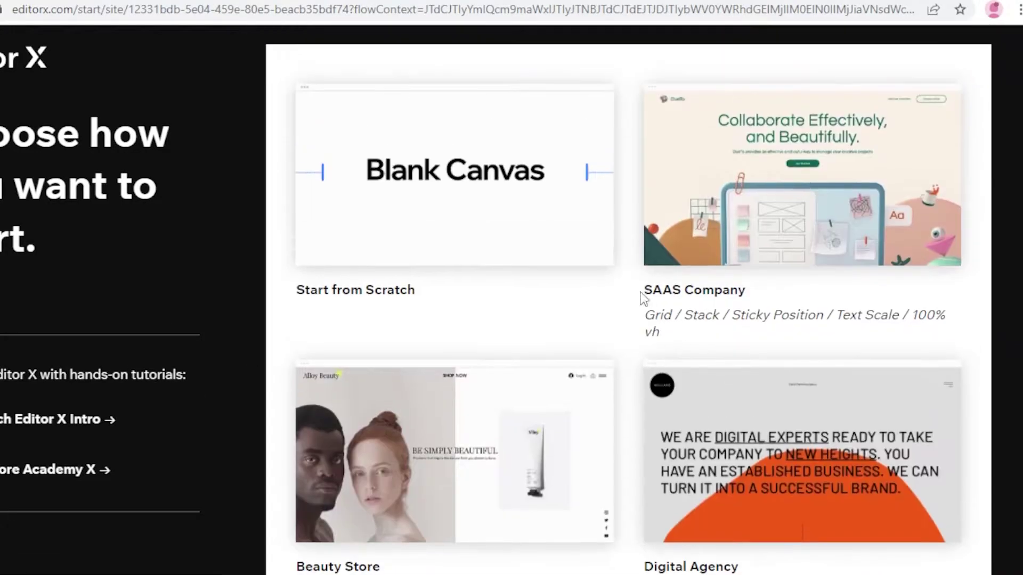
{"action": "scroll", "coordinate": [786, 213], "scroll_direction": "down", "scroll_amount": 8}
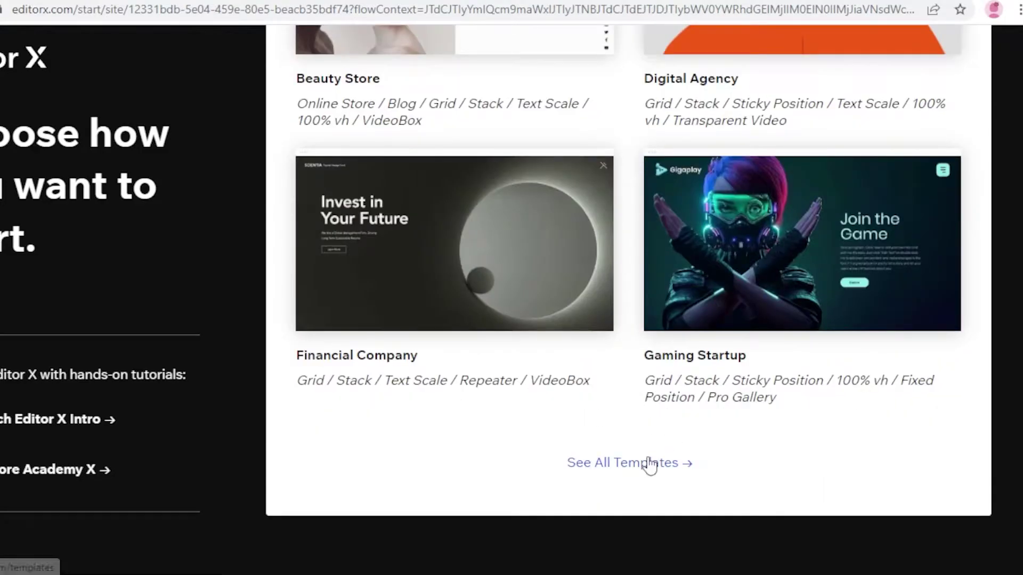
{"action": "left_click", "coordinate": [650, 463]}
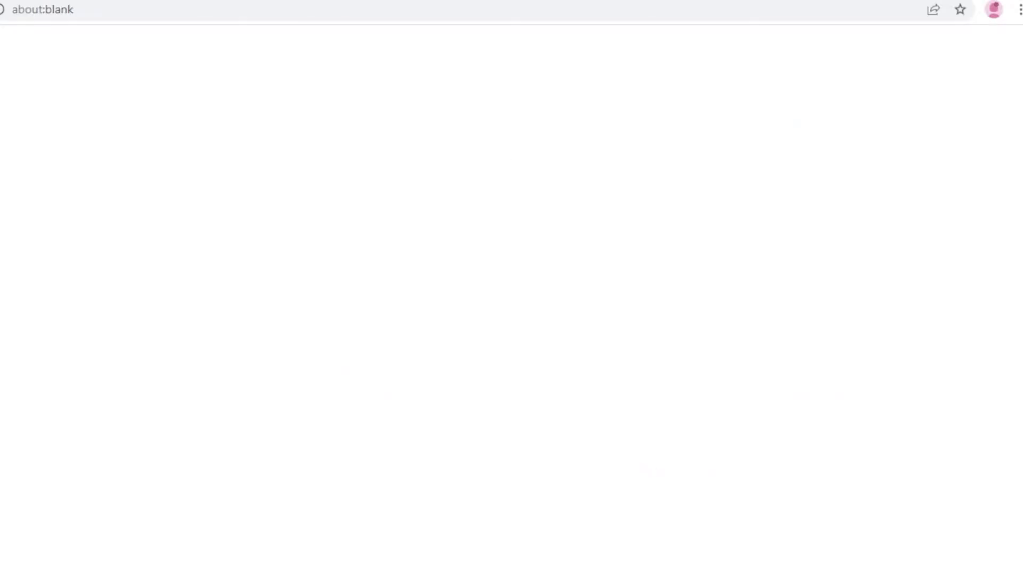
{"action": "scroll", "coordinate": [667, 204], "scroll_direction": "up", "scroll_amount": 7}
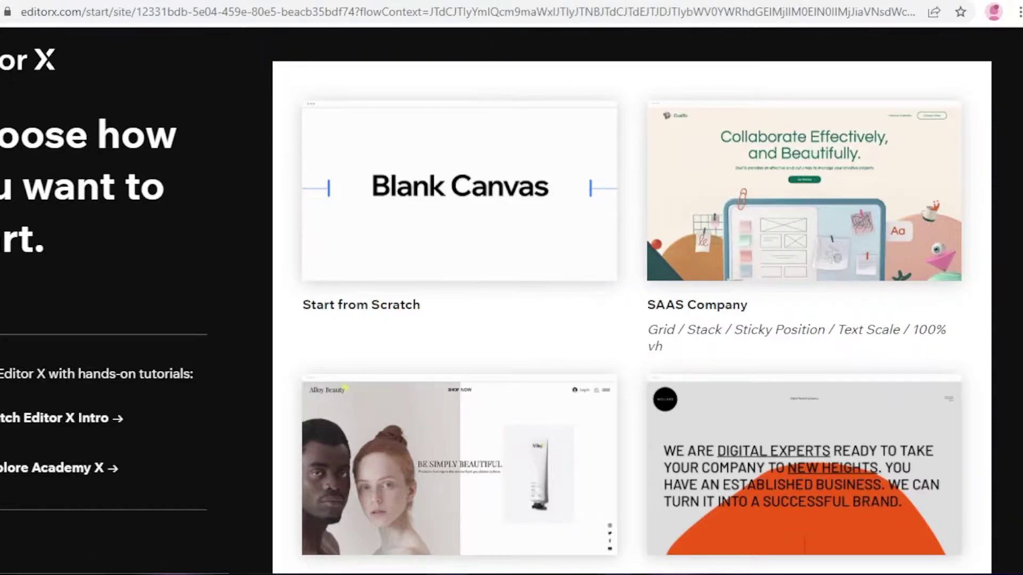
{"action": "key", "text": "alt+Left"}
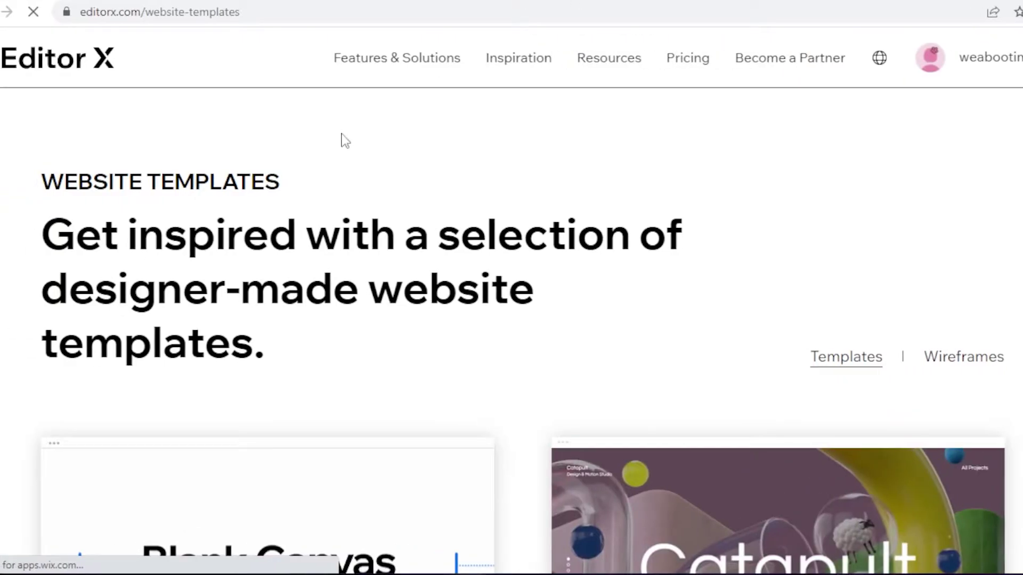
Browse the website template gallery, examining the available designs, their site types and layout features.
{"action": "scroll", "coordinate": [388, 213], "scroll_direction": "down", "scroll_amount": 7}
{"action": "scroll", "coordinate": [447, 239], "scroll_direction": "down", "scroll_amount": 6}
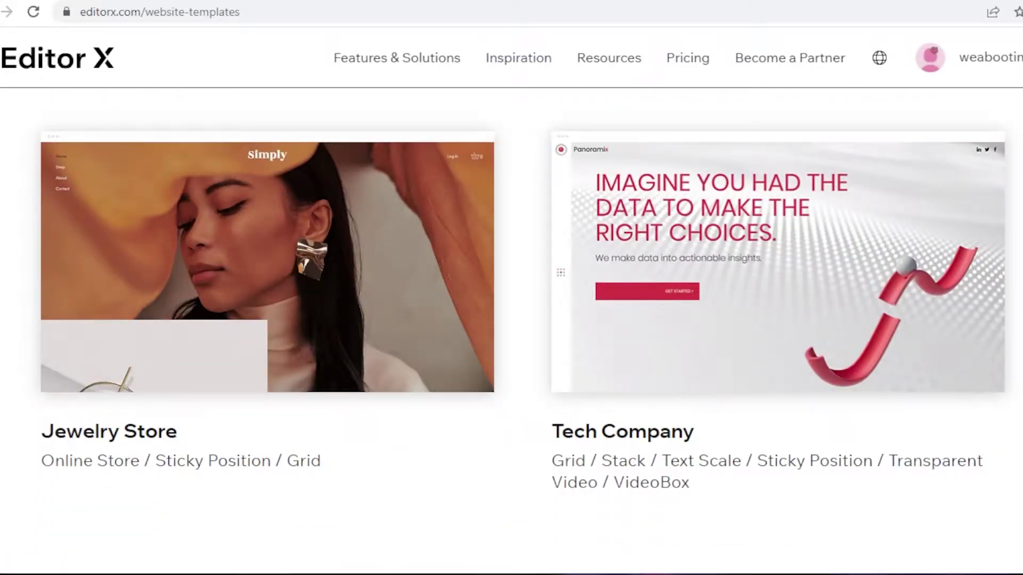
{"action": "scroll", "coordinate": [947, 273], "scroll_direction": "down", "scroll_amount": 5}
{"action": "scroll", "coordinate": [943, 290], "scroll_direction": "up", "scroll_amount": 4}
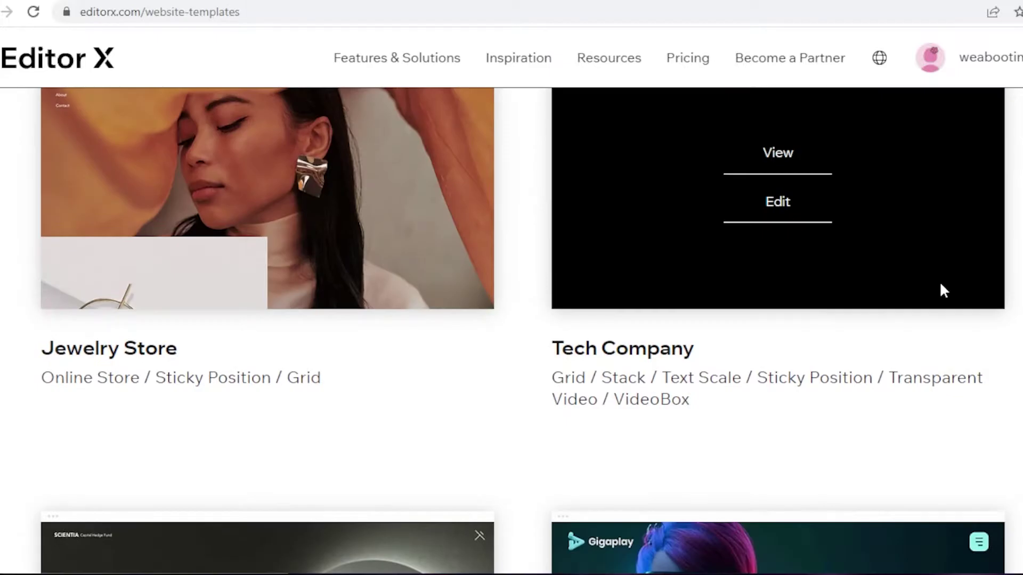
{"action": "scroll", "coordinate": [943, 291], "scroll_direction": "down", "scroll_amount": 4}
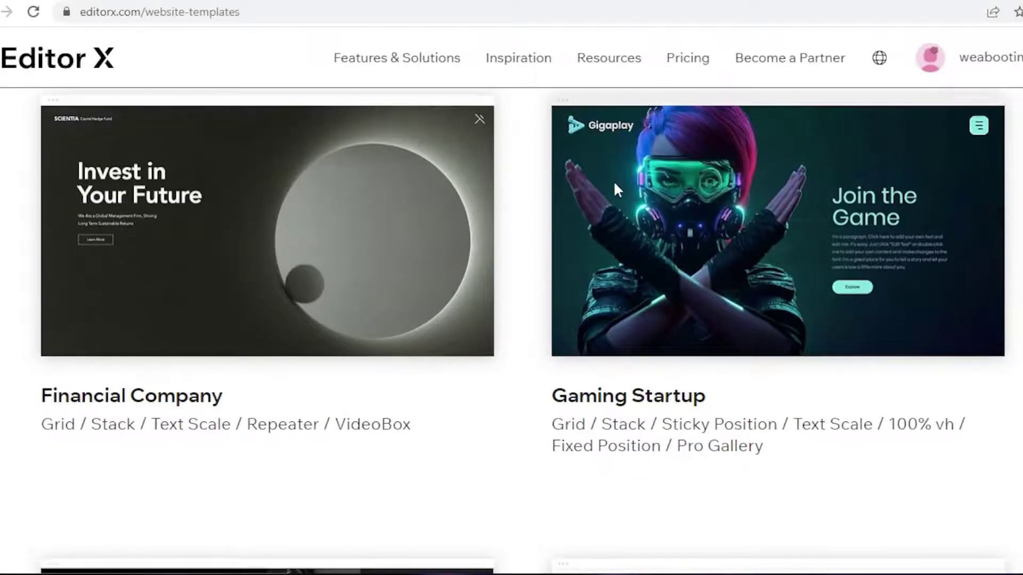
{"action": "scroll", "coordinate": [605, 208], "scroll_direction": "down", "scroll_amount": 4}
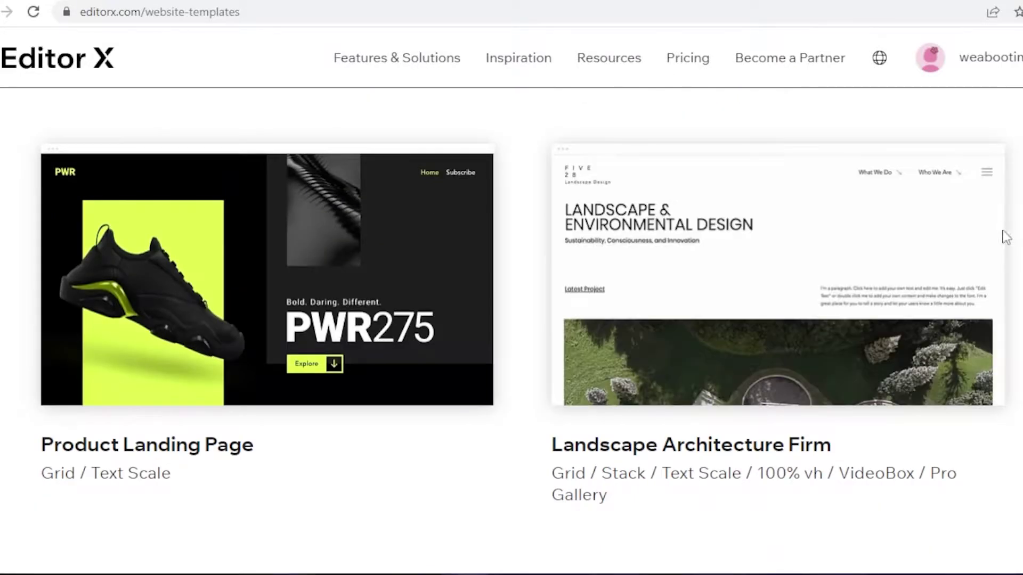
{"action": "scroll", "coordinate": [1006, 237], "scroll_direction": "down", "scroll_amount": 5}
{"action": "scroll", "coordinate": [995, 246], "scroll_direction": "up", "scroll_amount": 2}
{"action": "scroll", "coordinate": [990, 245], "scroll_direction": "down", "scroll_amount": 2}
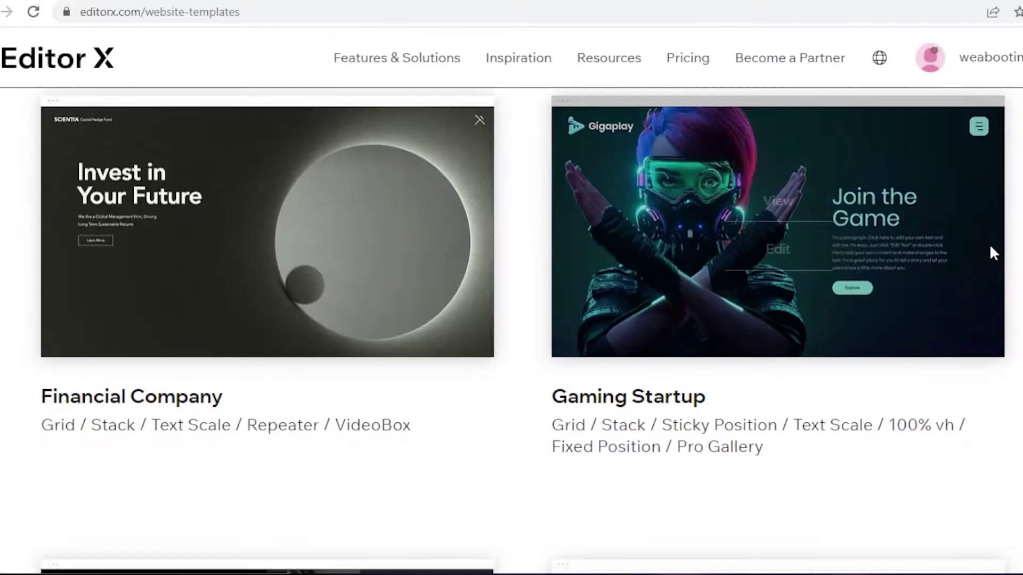
{"action": "scroll", "coordinate": [989, 248], "scroll_direction": "down", "scroll_amount": 15}
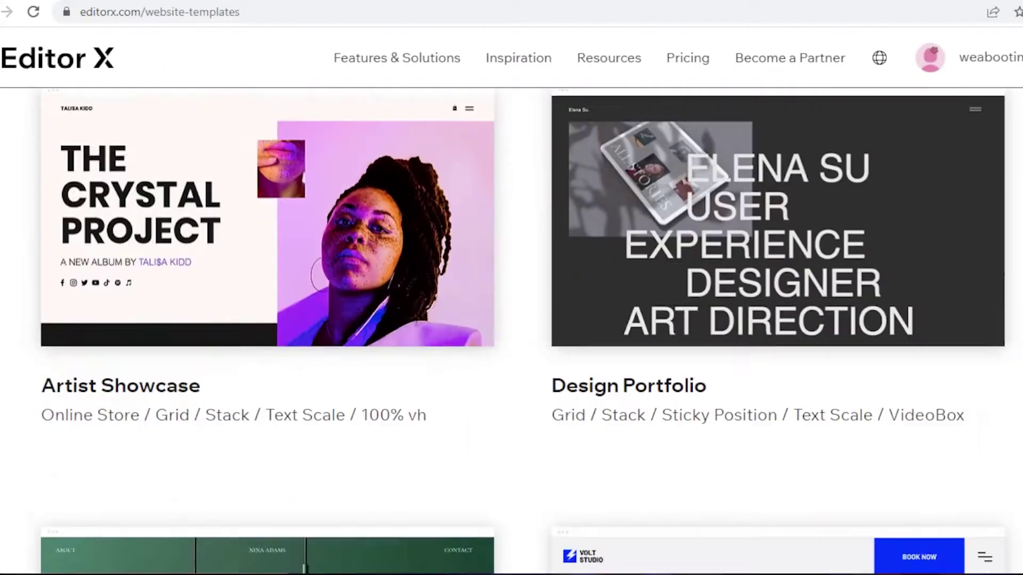
{"action": "scroll", "coordinate": [511, 330], "scroll_direction": "down", "scroll_amount": 3}
{"action": "scroll", "coordinate": [511, 330], "scroll_direction": "up", "scroll_amount": 1}
{"action": "scroll", "coordinate": [511, 330], "scroll_direction": "down", "scroll_amount": 1}
{"action": "scroll", "coordinate": [512, 331], "scroll_direction": "up", "scroll_amount": 4}
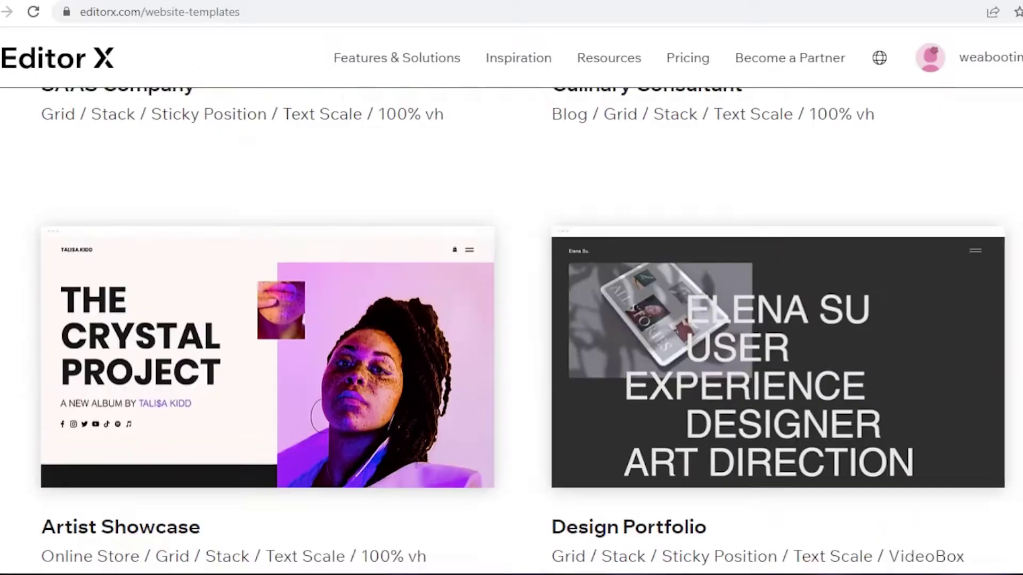
{"action": "scroll", "coordinate": [187, 331], "scroll_direction": "up", "scroll_amount": 1}
{"action": "scroll", "coordinate": [187, 332], "scroll_direction": "down", "scroll_amount": 3}
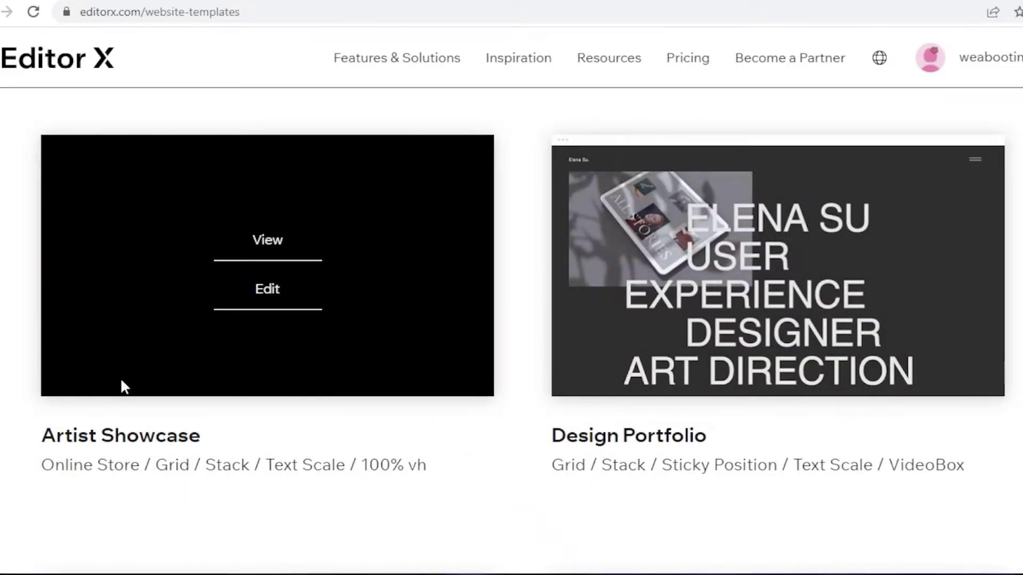
{"action": "scroll", "coordinate": [119, 399], "scroll_direction": "down", "scroll_amount": 3}
{"action": "scroll", "coordinate": [201, 341], "scroll_direction": "up", "scroll_amount": 2}
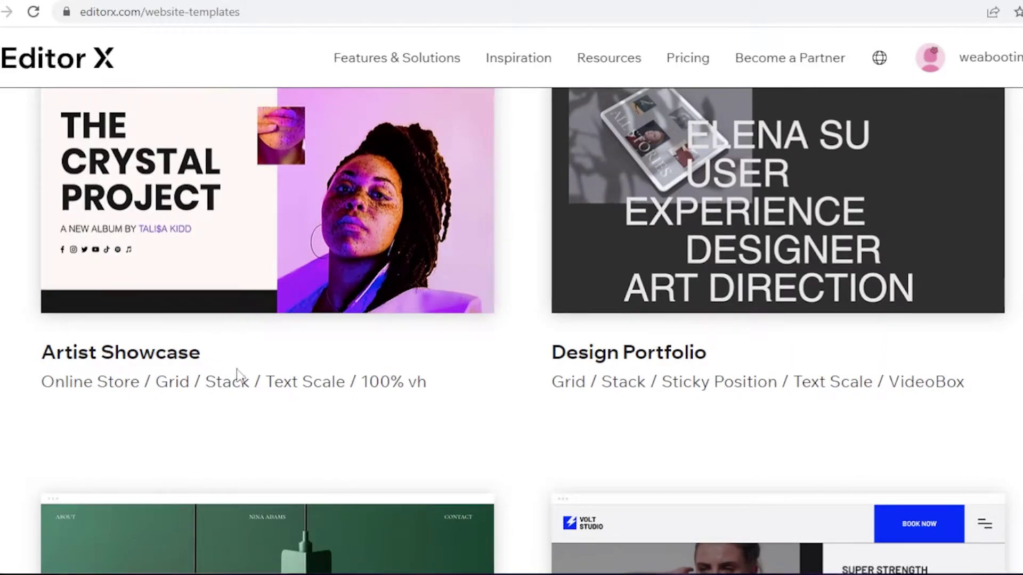
{"action": "scroll", "coordinate": [583, 384], "scroll_direction": "down", "scroll_amount": 6}
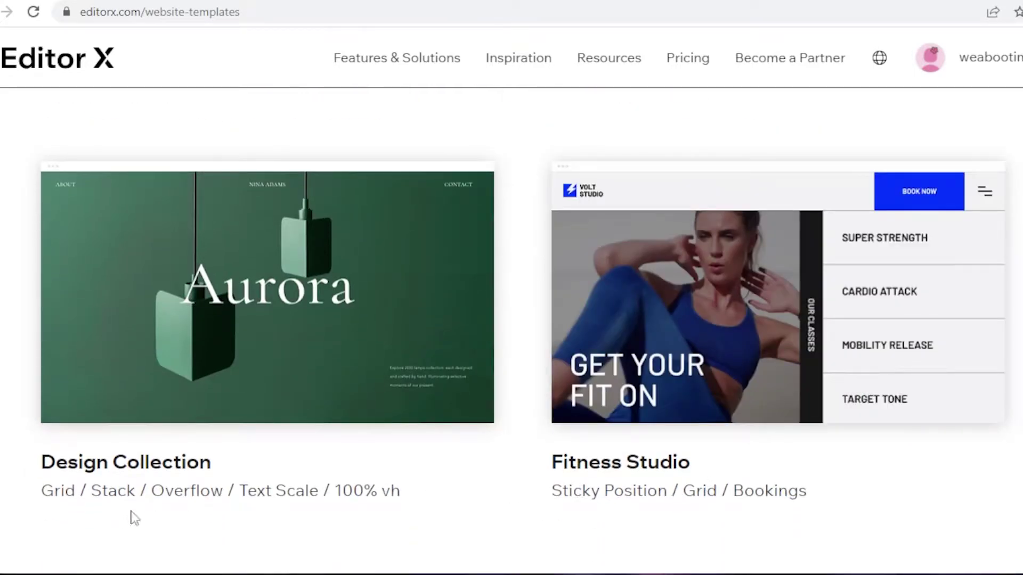
{"action": "scroll", "coordinate": [133, 517], "scroll_direction": "down", "scroll_amount": 10}
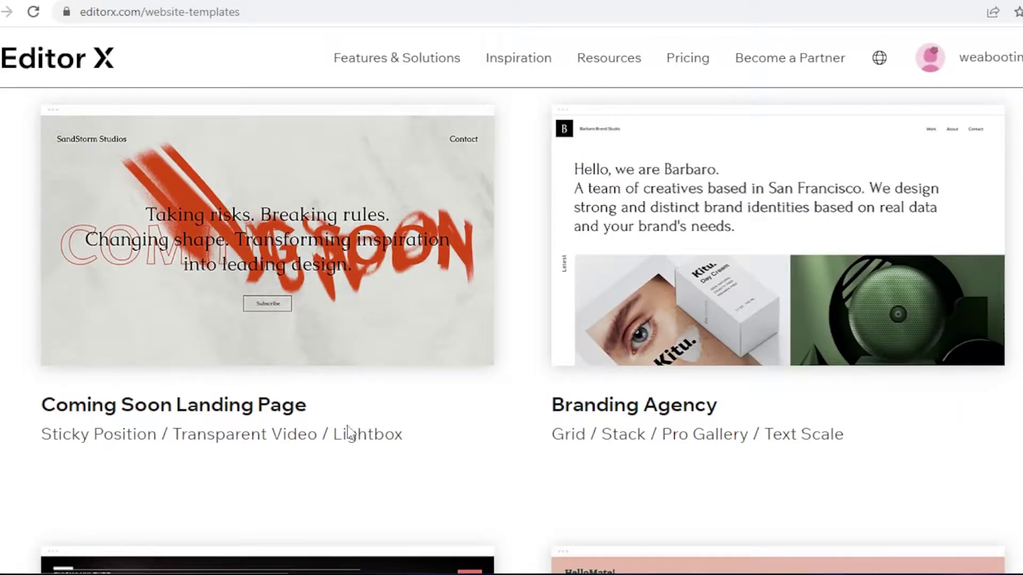
{"action": "scroll", "coordinate": [607, 430], "scroll_direction": "down", "scroll_amount": 8}
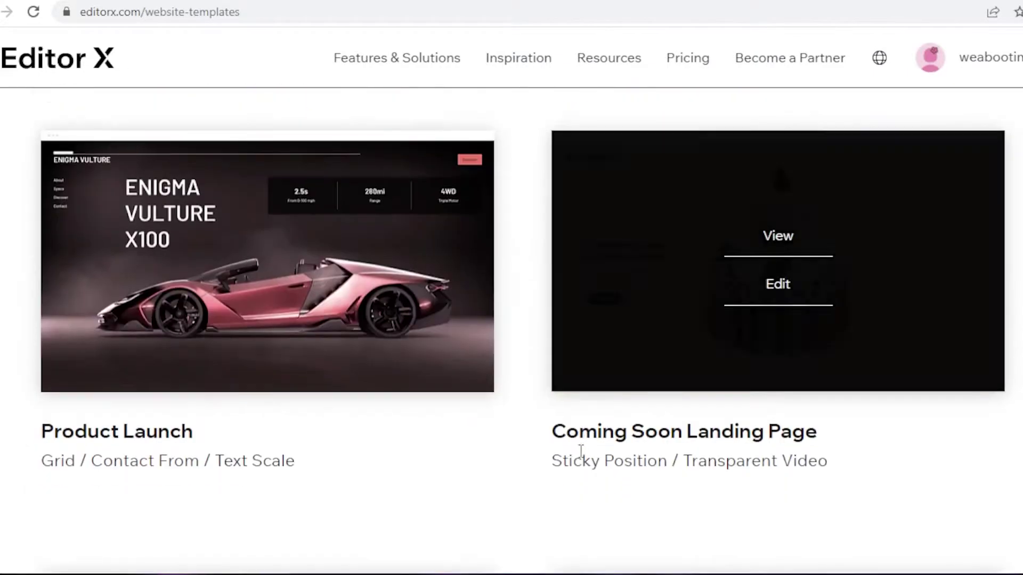
Look back through the template gallery and open the Artist Showcase template for editing.
{"action": "scroll", "coordinate": [334, 474], "scroll_direction": "up", "scroll_amount": 20}
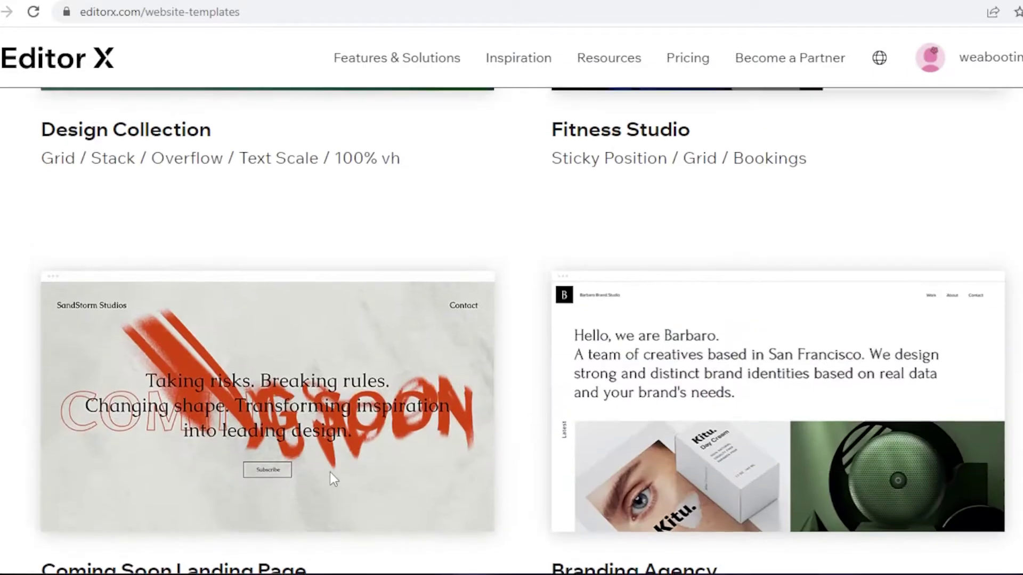
{"action": "scroll", "coordinate": [114, 426], "scroll_direction": "up", "scroll_amount": 5}
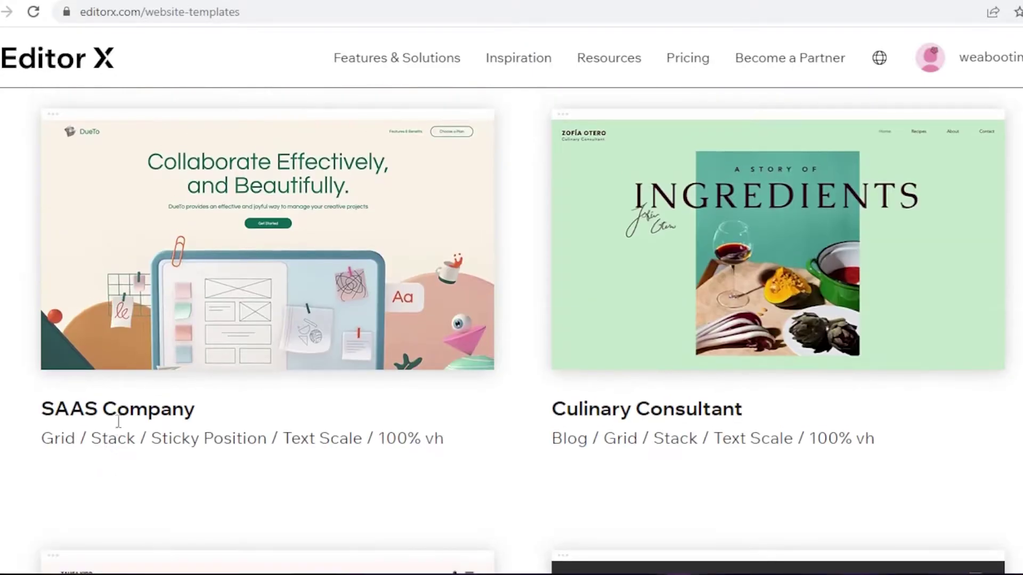
{"action": "scroll", "coordinate": [115, 421], "scroll_direction": "down", "scroll_amount": 8}
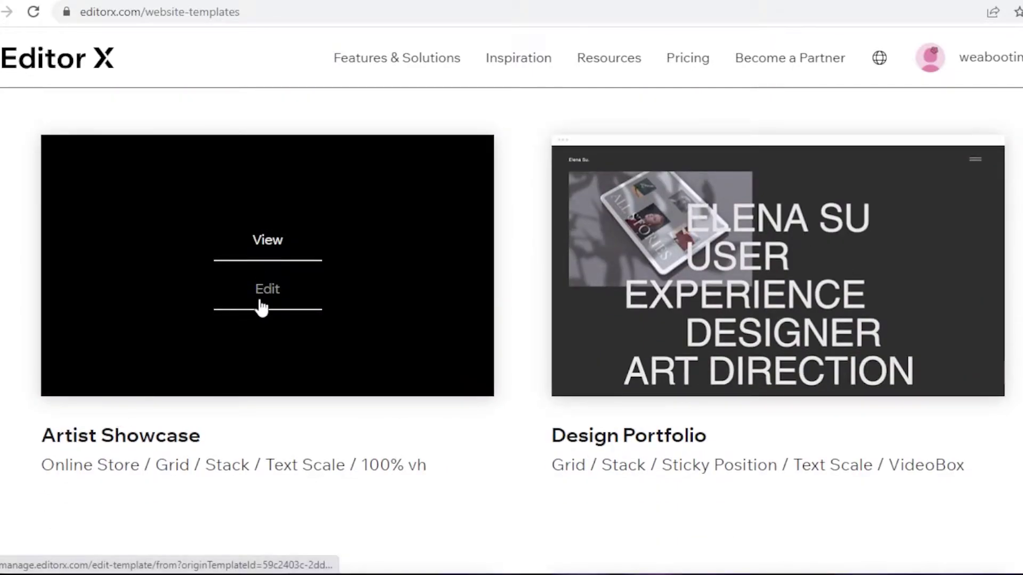
{"action": "left_click", "coordinate": [257, 302]}
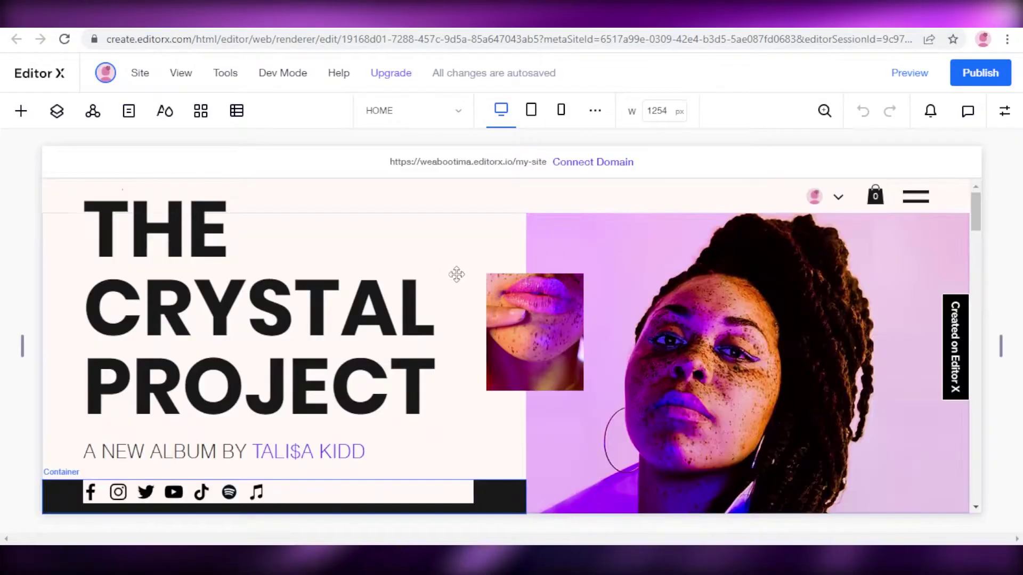
Examine the template's home page sections, from the title banner through Music to Get It Now.
{"action": "scroll", "coordinate": [456, 274], "scroll_direction": "down", "scroll_amount": 6}
{"action": "scroll", "coordinate": [881, 372], "scroll_direction": "down", "scroll_amount": 2}
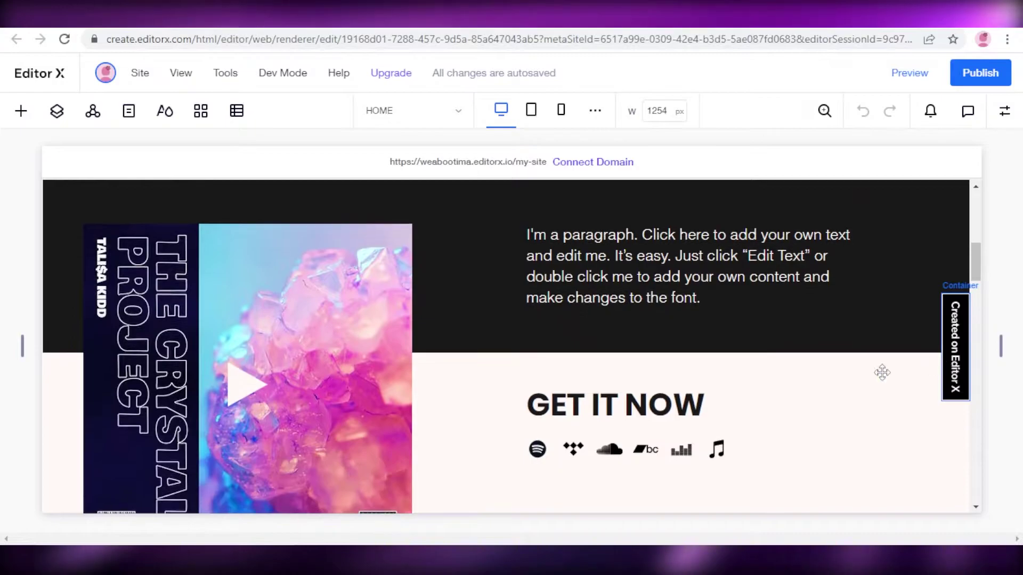
{"action": "scroll", "coordinate": [881, 372], "scroll_direction": "down", "scroll_amount": 5}
{"action": "scroll", "coordinate": [648, 376], "scroll_direction": "up", "scroll_amount": 4}
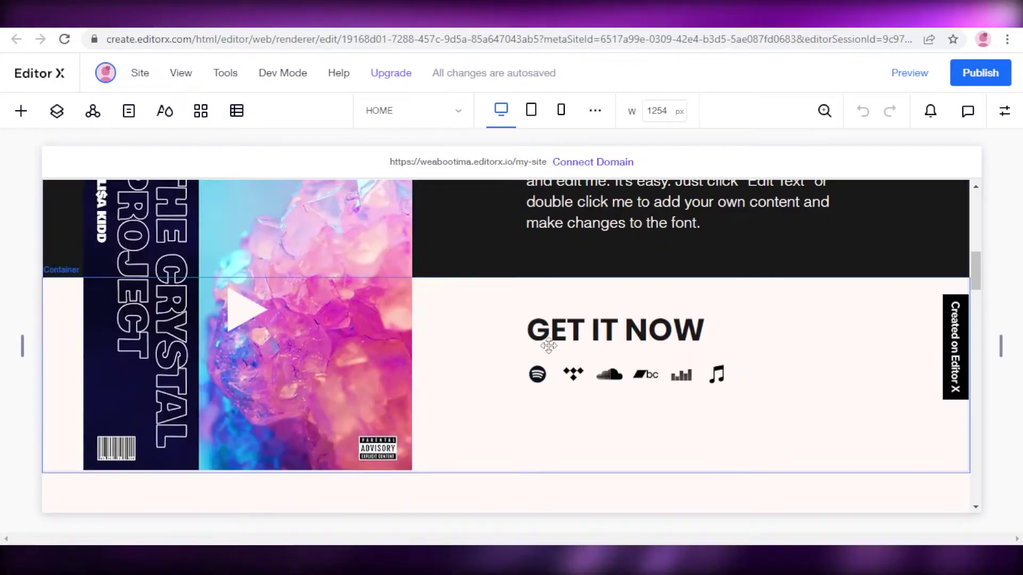
{"action": "scroll", "coordinate": [548, 346], "scroll_direction": "up", "scroll_amount": 5}
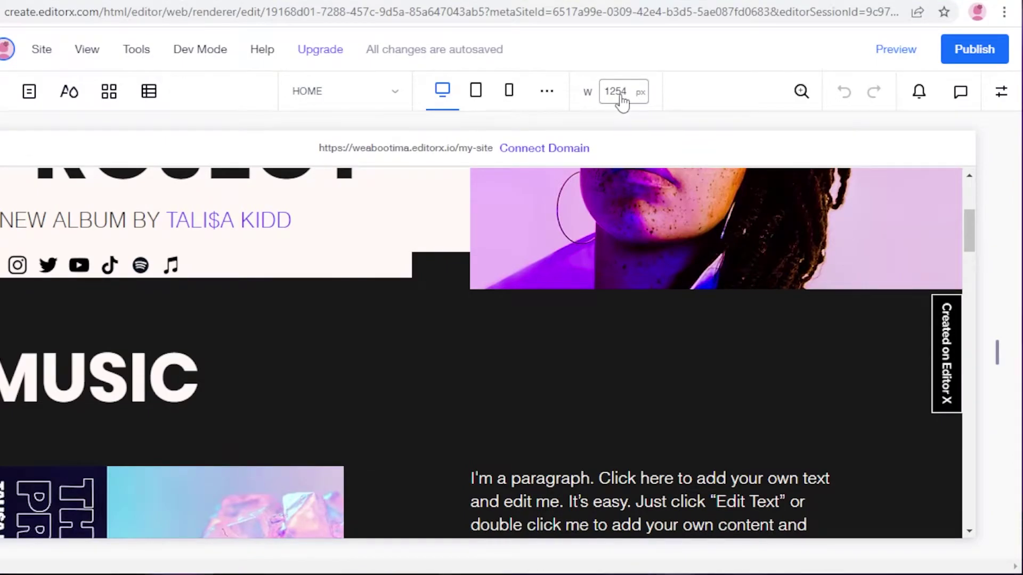
{"action": "scroll", "coordinate": [963, 240], "scroll_direction": "up", "scroll_amount": 5}
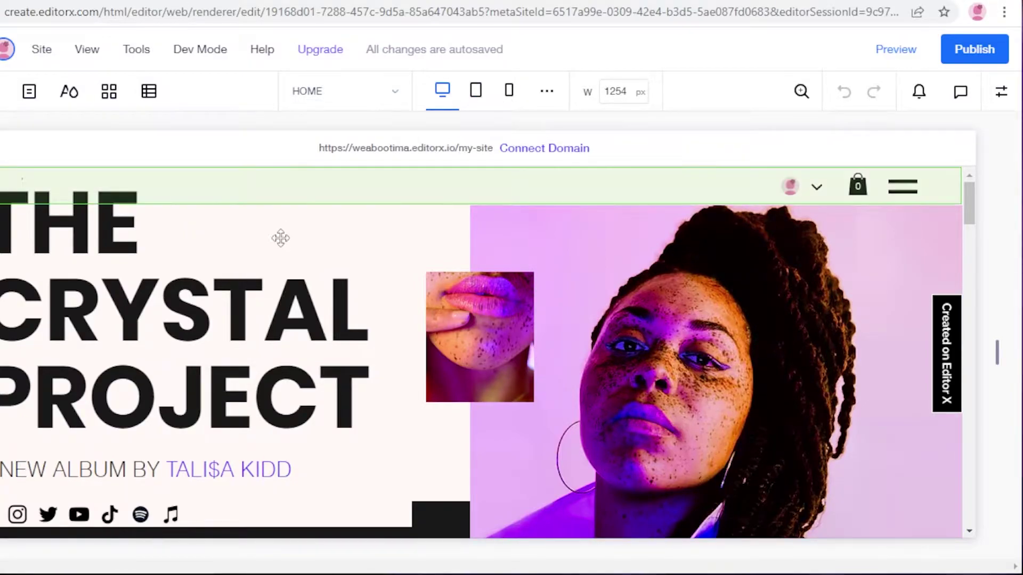
Dock the stack holding the THE CRYSTAL PROJECT title to the centre, both vertically and horizontally.
{"action": "left_click", "coordinate": [218, 322]}
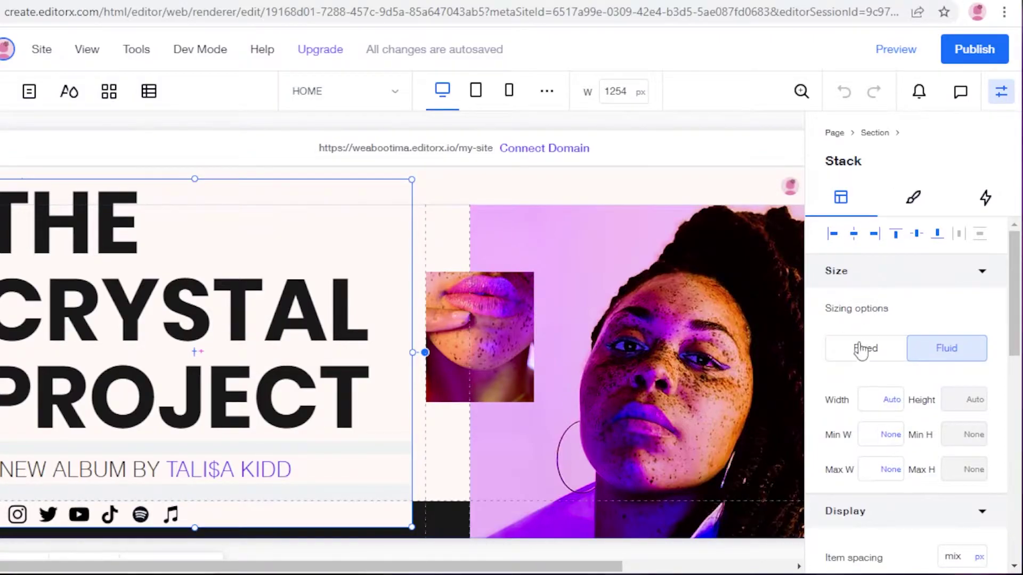
{"action": "scroll", "coordinate": [862, 320], "scroll_direction": "down", "scroll_amount": 3}
{"action": "scroll", "coordinate": [925, 330], "scroll_direction": "up", "scroll_amount": 2}
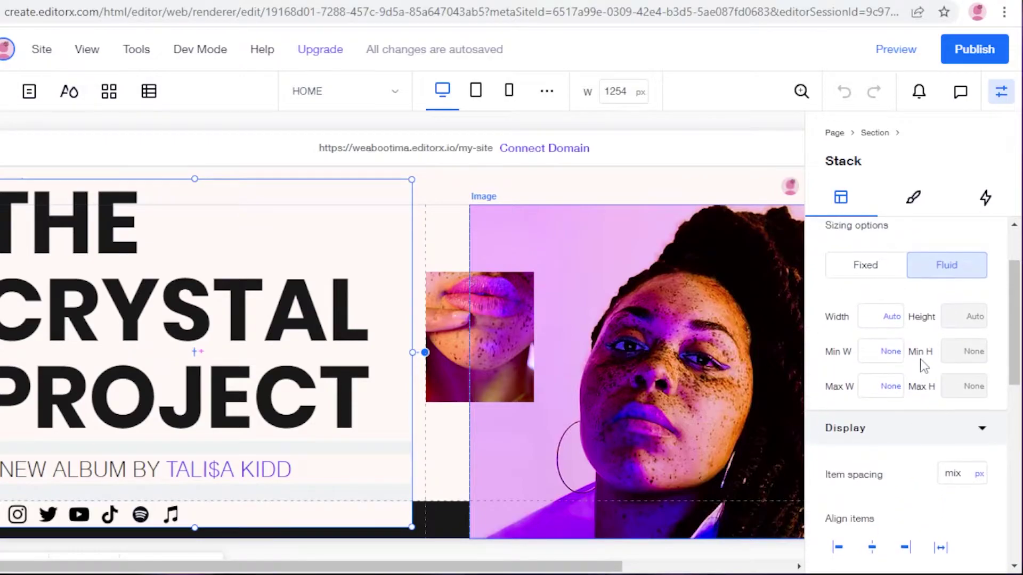
{"action": "scroll", "coordinate": [909, 322], "scroll_direction": "down", "scroll_amount": 3}
{"action": "scroll", "coordinate": [911, 336], "scroll_direction": "down", "scroll_amount": 1}
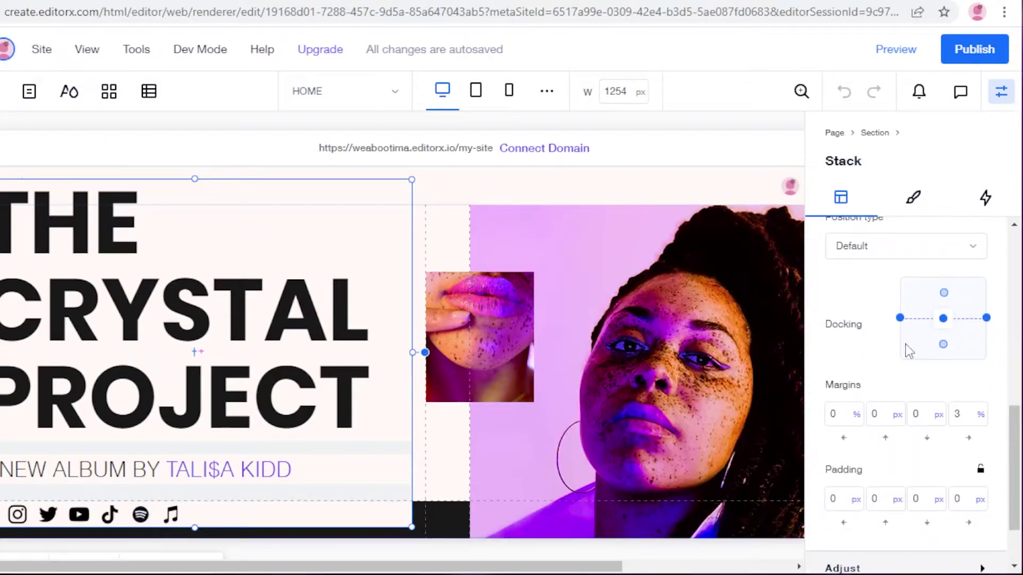
{"action": "left_click", "coordinate": [943, 318]}
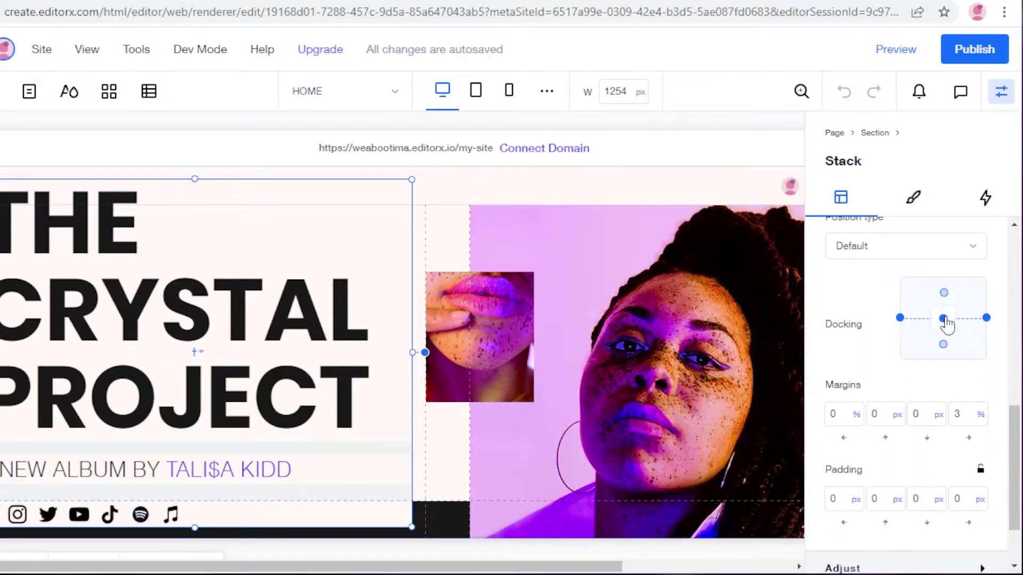
{"action": "left_click", "coordinate": [944, 293]}
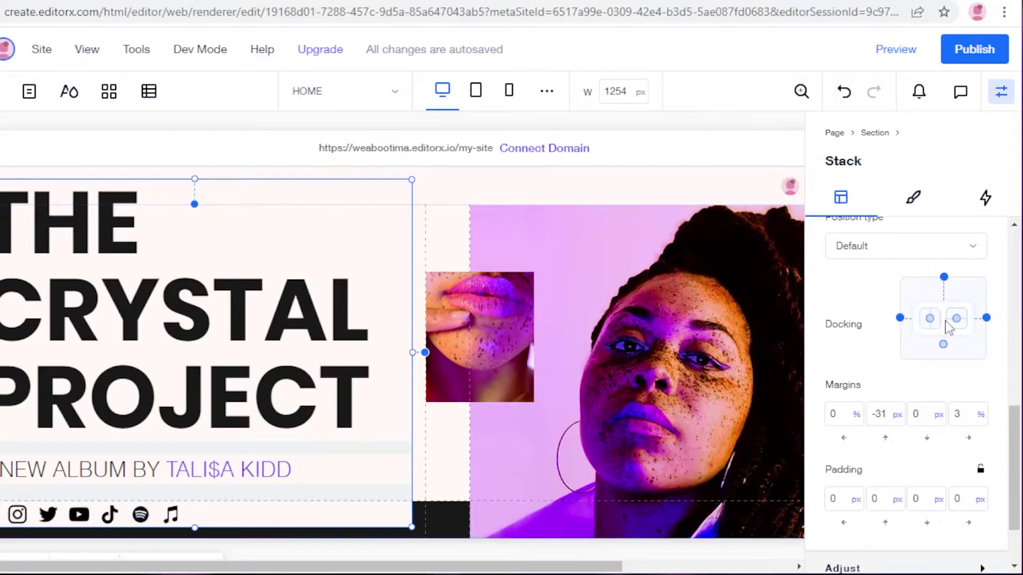
{"action": "left_click", "coordinate": [955, 322]}
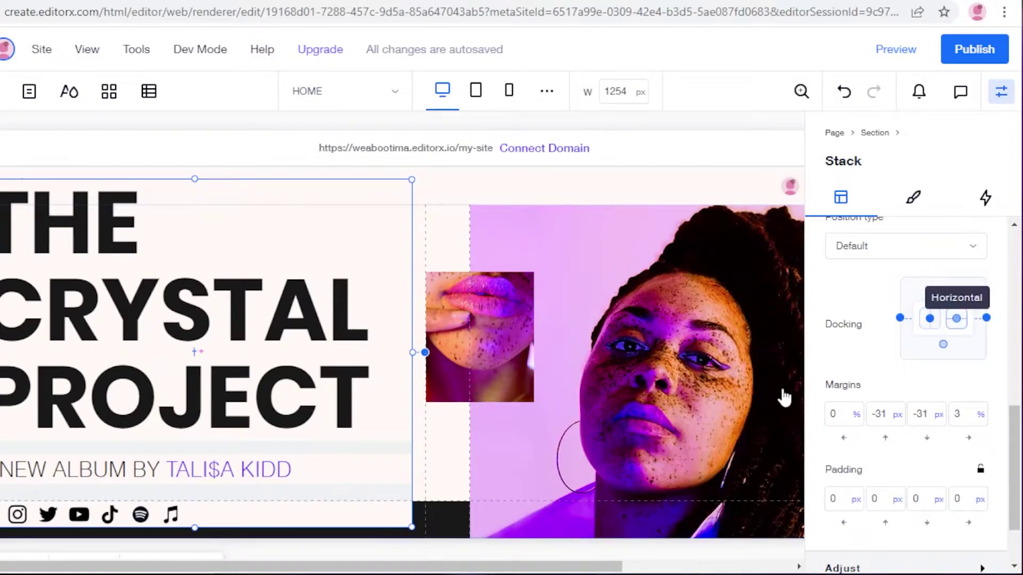
Dismiss the autosave notice and examine the title text's size, position and margin settings.
{"action": "scroll", "coordinate": [849, 338], "scroll_direction": "down", "scroll_amount": 2}
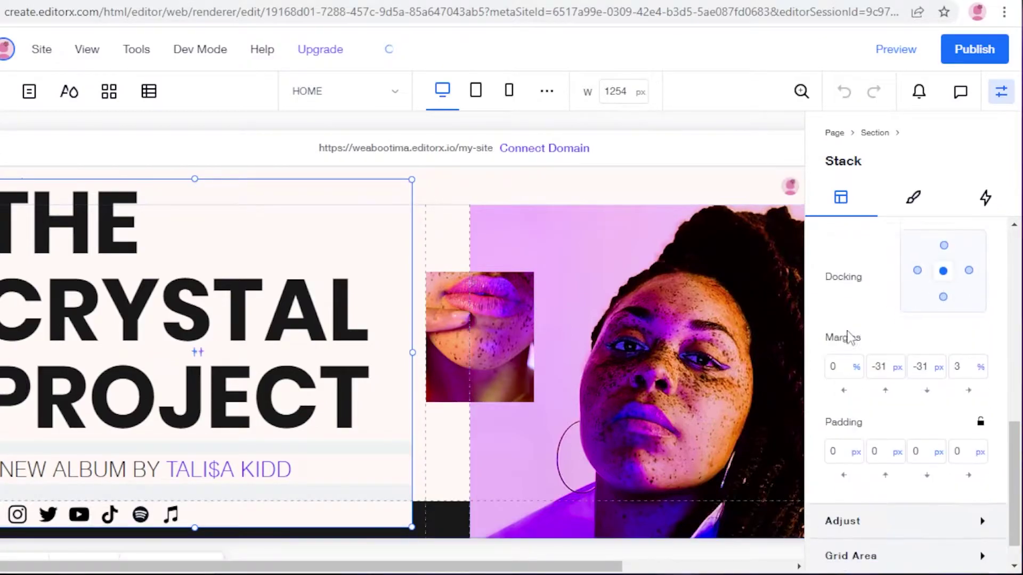
{"action": "scroll", "coordinate": [887, 433], "scroll_direction": "down", "scroll_amount": 1}
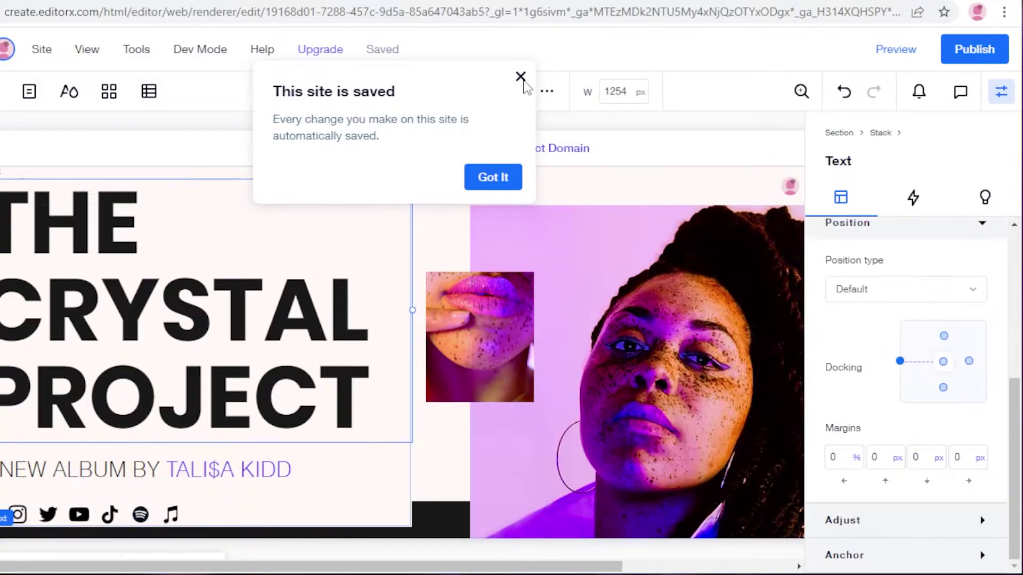
{"action": "left_click", "coordinate": [520, 76]}
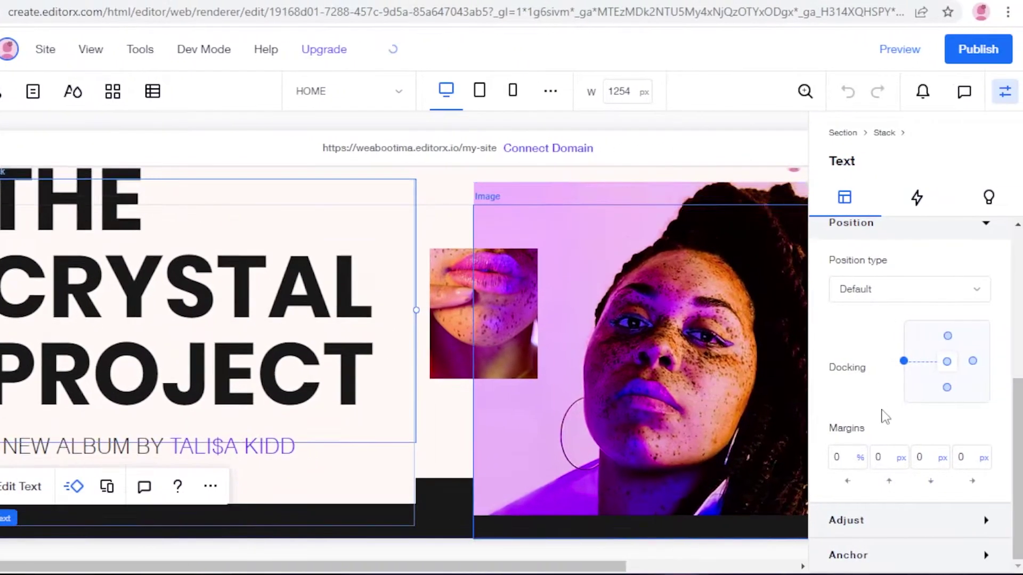
{"action": "scroll", "coordinate": [479, 346], "scroll_direction": "down", "scroll_amount": 2}
{"action": "scroll", "coordinate": [938, 233], "scroll_direction": "up", "scroll_amount": 5}
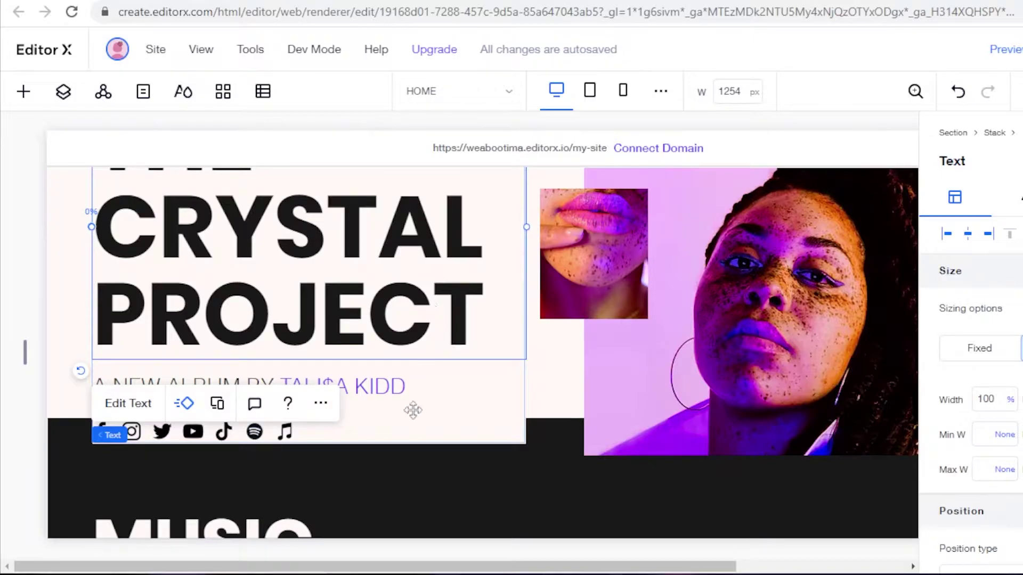
Inspect the large portrait image's layout settings, close the inspector and select the image on the page.
{"action": "left_click", "coordinate": [663, 318]}
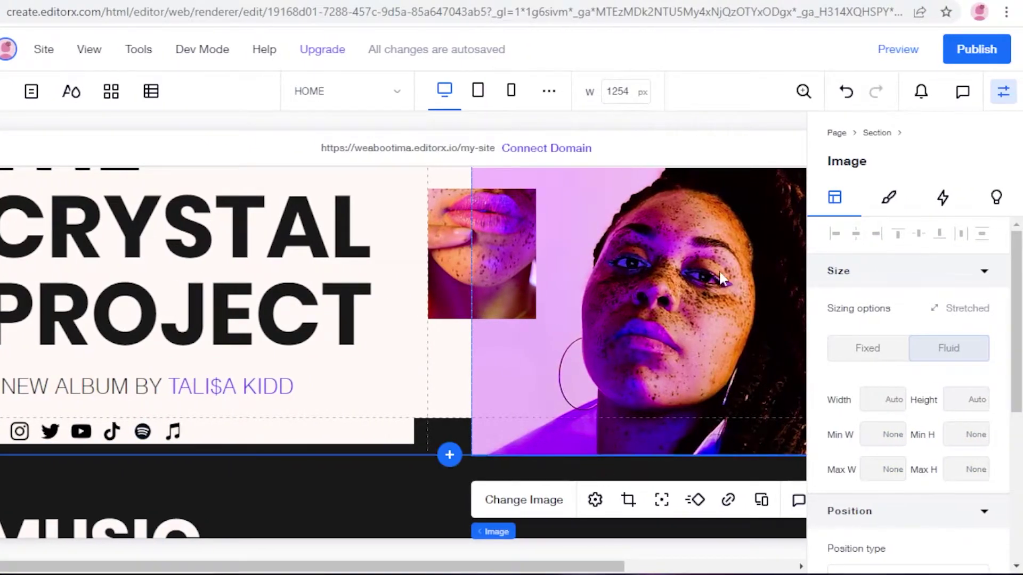
{"action": "left_click", "coordinate": [1007, 99]}
{"action": "scroll", "coordinate": [532, 410], "scroll_direction": "up", "scroll_amount": 2}
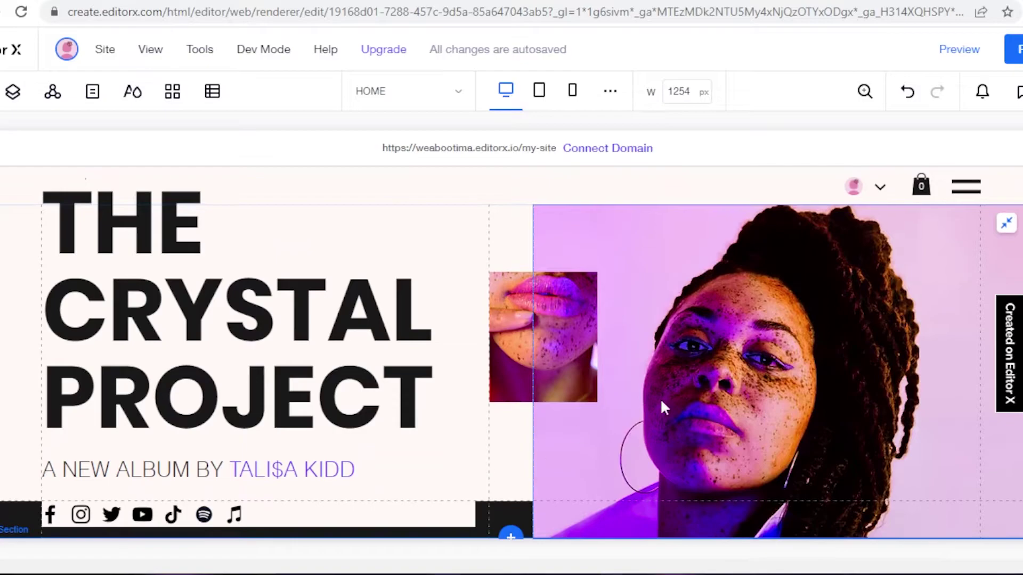
{"action": "scroll", "coordinate": [799, 373], "scroll_direction": "down", "scroll_amount": 5}
{"action": "scroll", "coordinate": [577, 545], "scroll_direction": "up", "scroll_amount": 5}
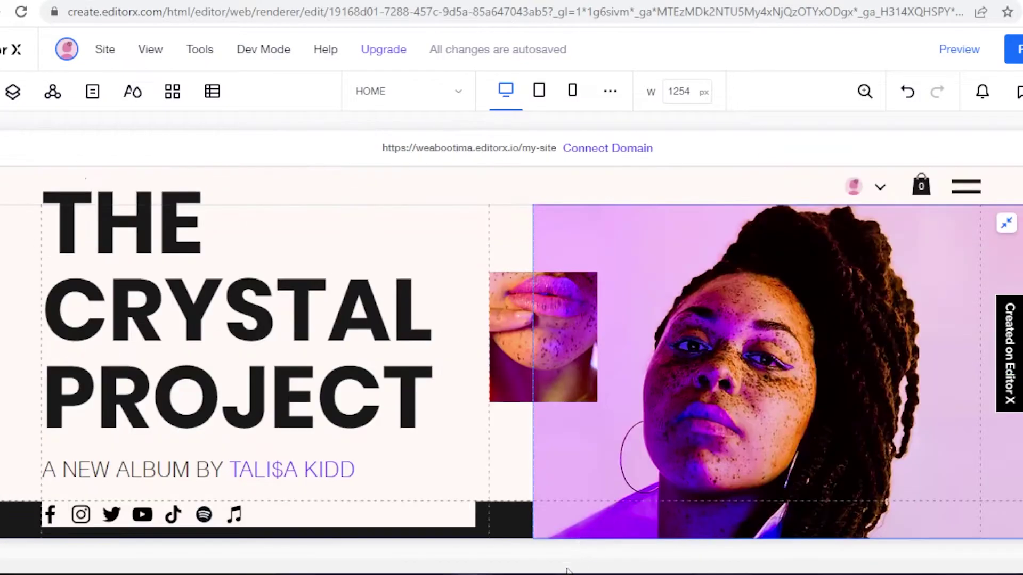
{"action": "mouse_move", "coordinate": [569, 574]}
{"action": "left_click", "coordinate": [669, 280]}
{"action": "scroll", "coordinate": [480, 277], "scroll_direction": "down", "scroll_amount": 5}
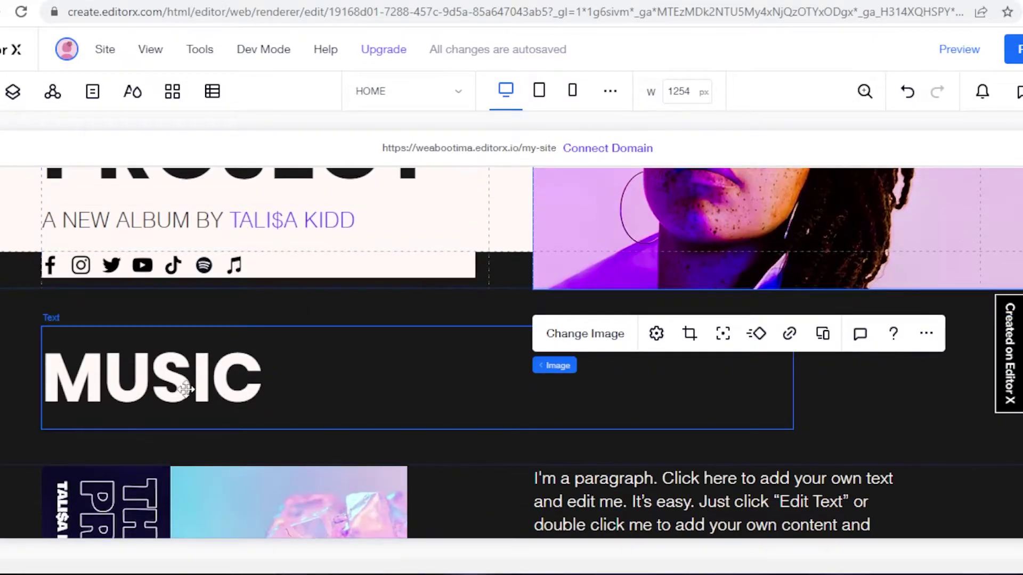
Select the MUSIC heading and open its text for editing to view the formatting options.
{"action": "left_click", "coordinate": [186, 390]}
{"action": "scroll", "coordinate": [192, 379], "scroll_direction": "down", "scroll_amount": 3}
{"action": "scroll", "coordinate": [143, 237], "scroll_direction": "up", "scroll_amount": 1}
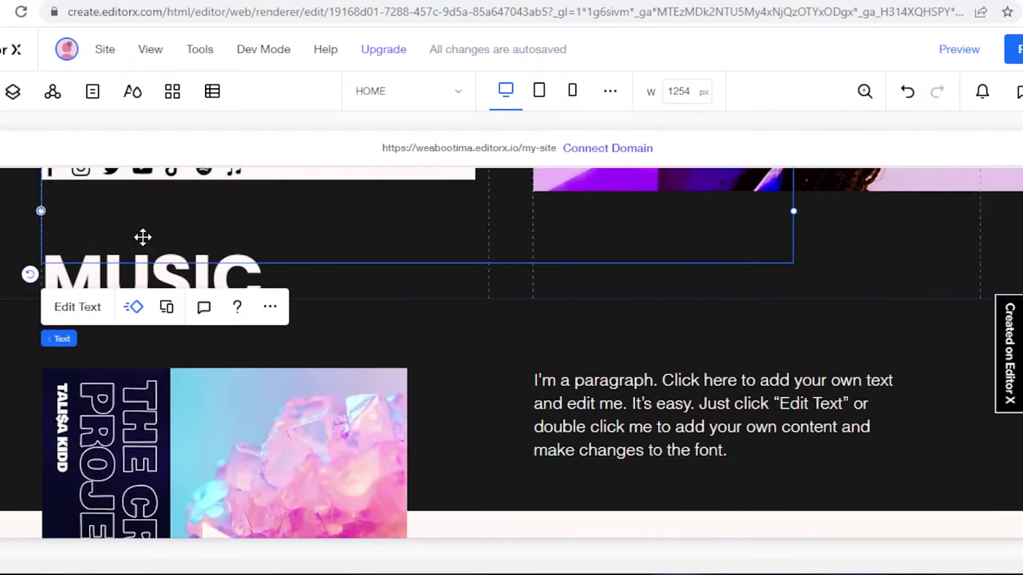
{"action": "scroll", "coordinate": [143, 237], "scroll_direction": "up", "scroll_amount": 1}
{"action": "left_click", "coordinate": [72, 196]}
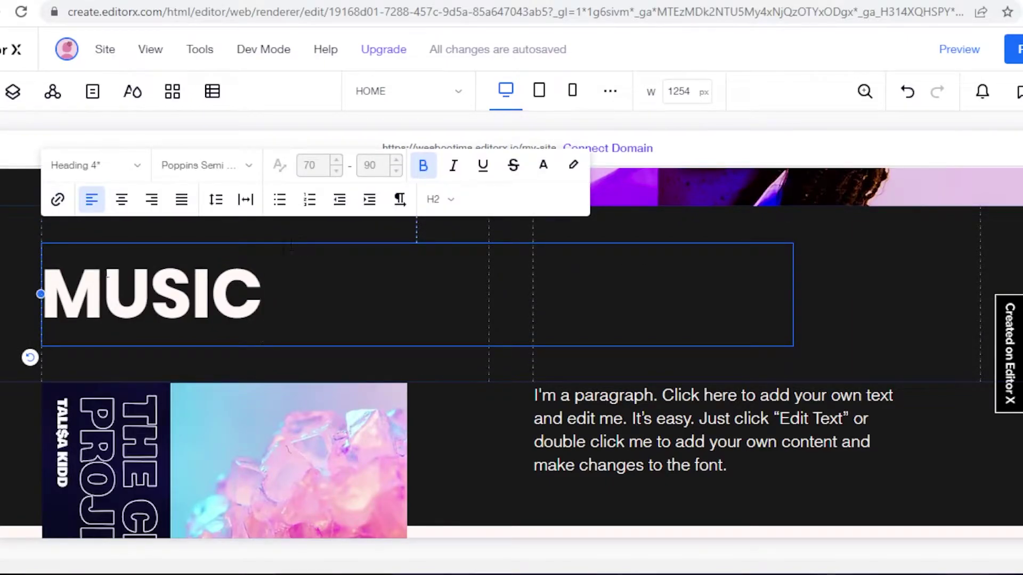
Open the THE CRYSTAL PROJECT title for text editing, view its formatting options and leave text editing.
{"action": "scroll", "coordinate": [346, 365], "scroll_direction": "up", "scroll_amount": 5}
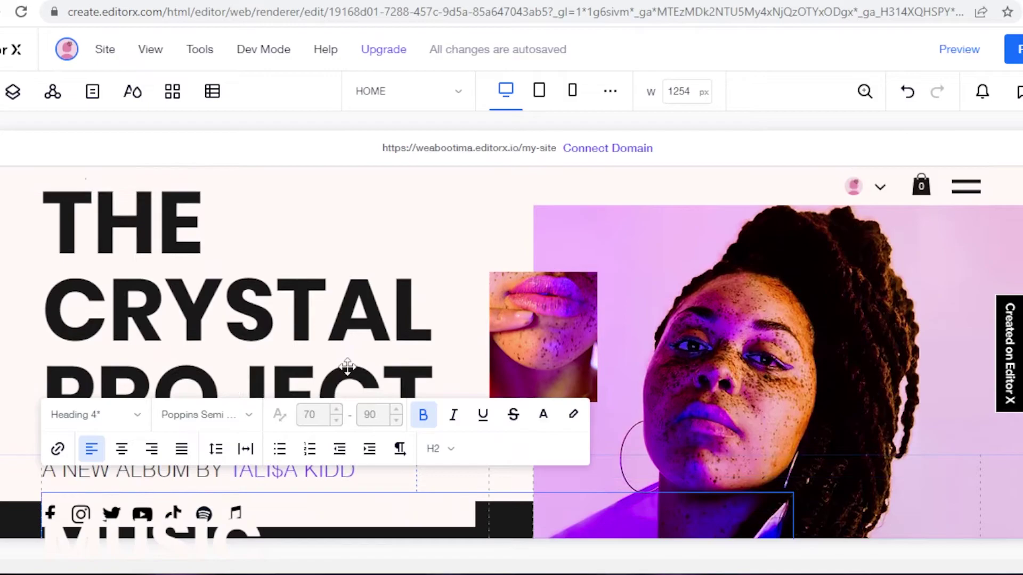
{"action": "left_click", "coordinate": [346, 365]}
{"action": "double_click", "coordinate": [349, 367]}
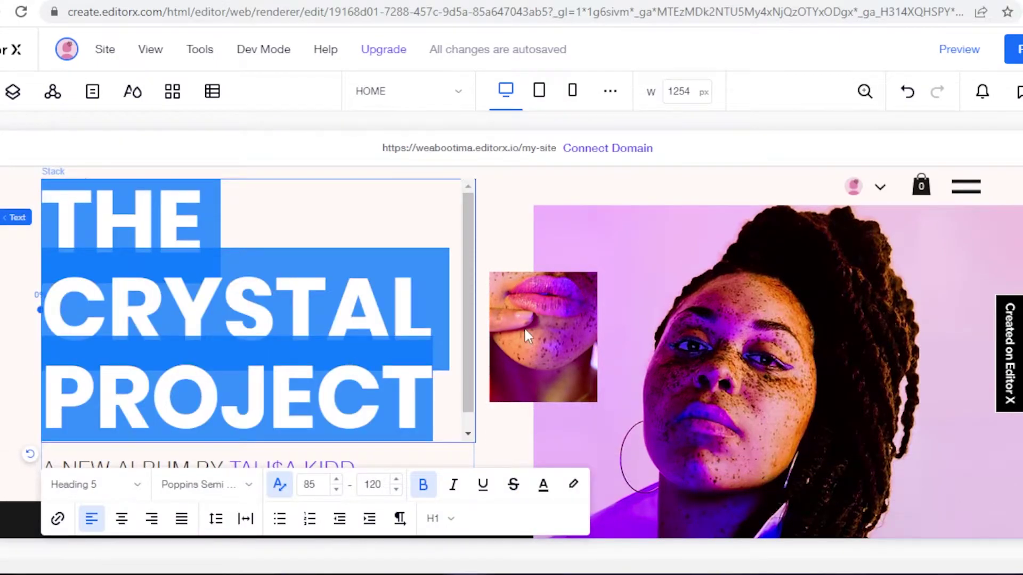
{"action": "key", "text": "Escape"}
Examine the title stack's layout, design and interaction settings in the inspector.
{"action": "left_click", "coordinate": [989, 91]}
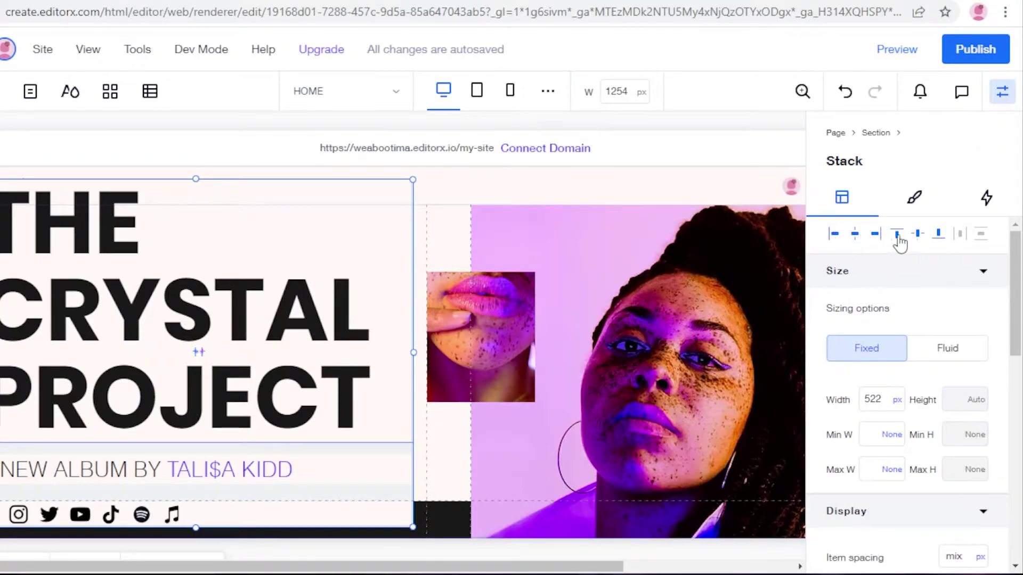
{"action": "scroll", "coordinate": [965, 234], "scroll_direction": "down", "scroll_amount": 10}
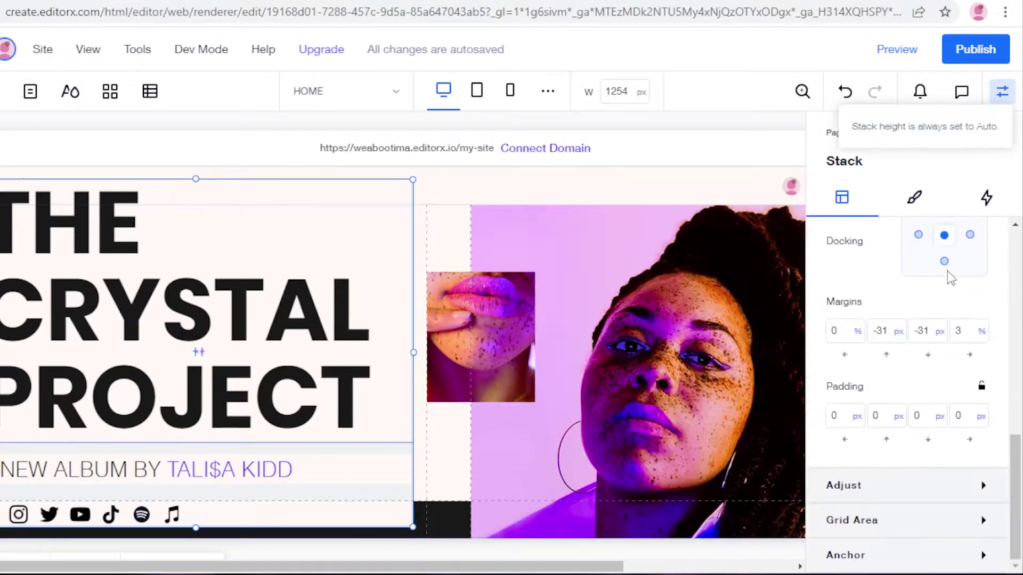
{"action": "left_click", "coordinate": [913, 202]}
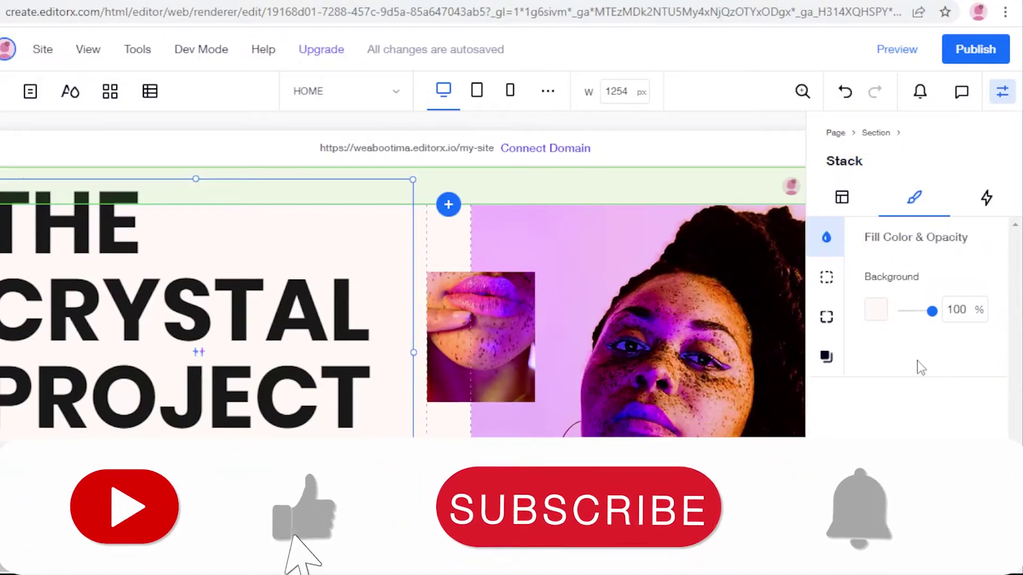
{"action": "left_click", "coordinate": [986, 197]}
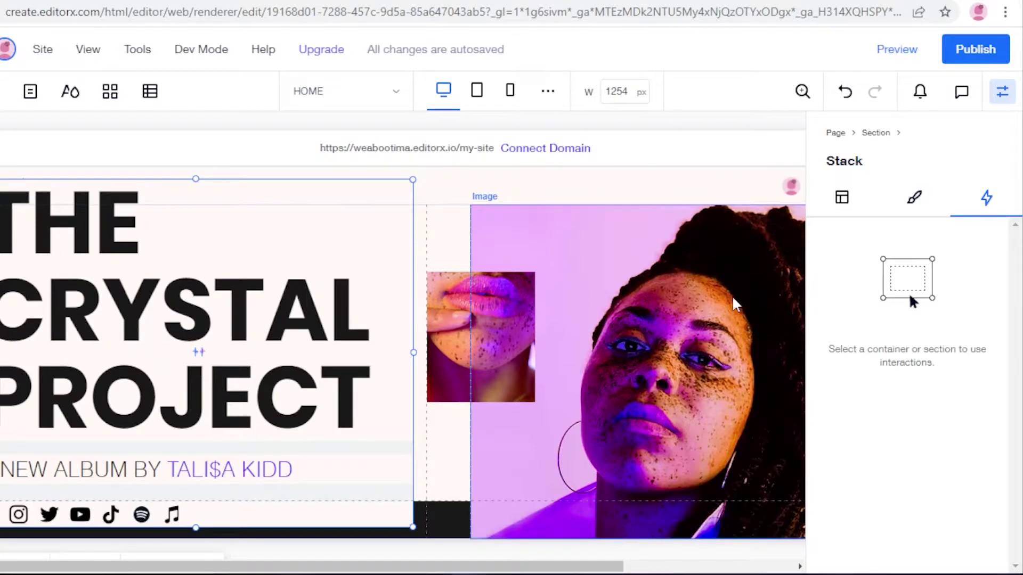
Select the section containing the MERCH heading and view its interaction options.
{"action": "scroll", "coordinate": [734, 303], "scroll_direction": "down", "scroll_amount": 15}
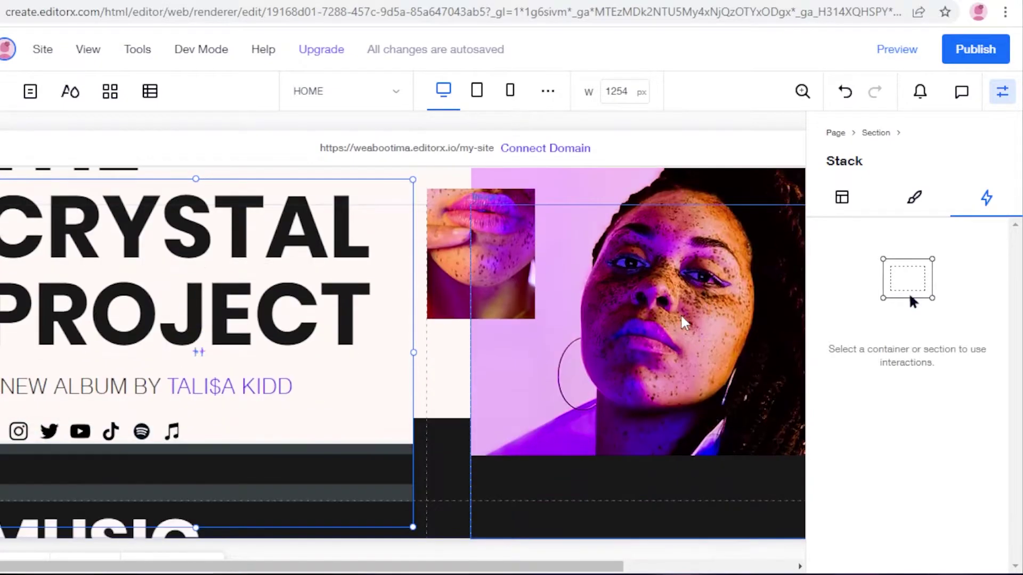
{"action": "scroll", "coordinate": [602, 299], "scroll_direction": "down", "scroll_amount": 5}
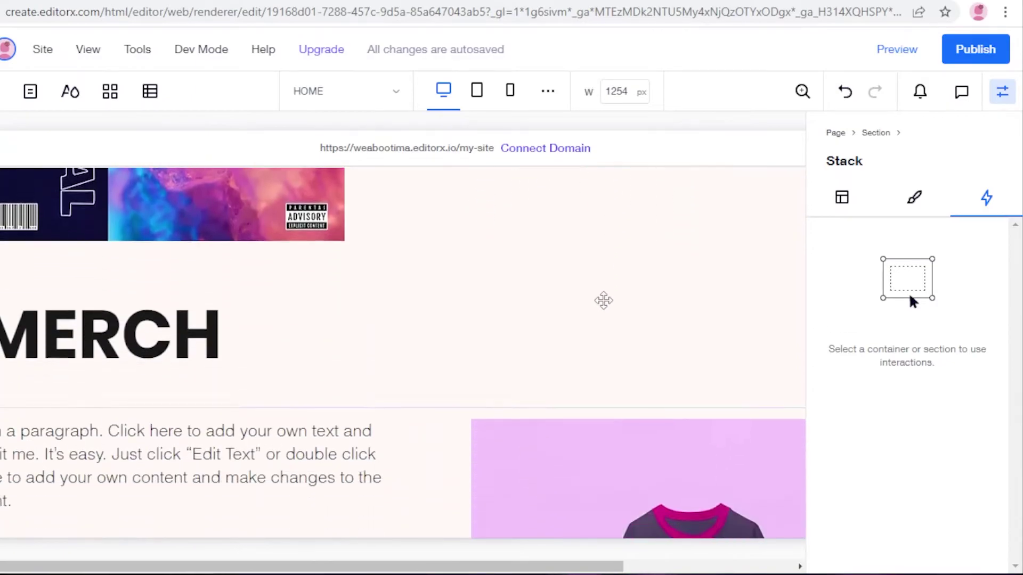
{"action": "left_click", "coordinate": [610, 305]}
{"action": "scroll", "coordinate": [617, 309], "scroll_direction": "up", "scroll_amount": 2}
{"action": "scroll", "coordinate": [624, 312], "scroll_direction": "down", "scroll_amount": 1}
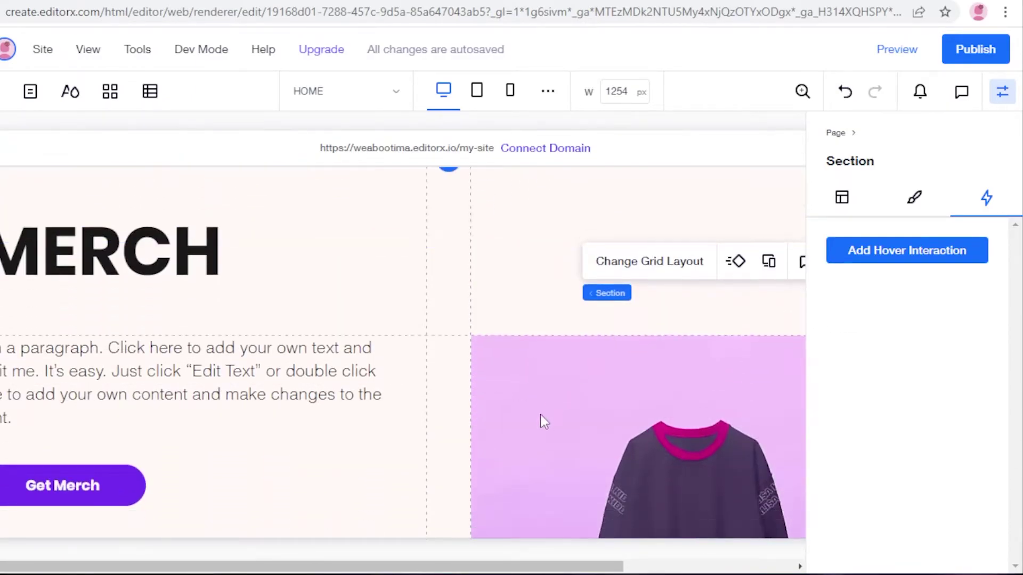
Select the MERCH heading and examine its inspector settings, including size, position and docking.
{"action": "left_click", "coordinate": [82, 279]}
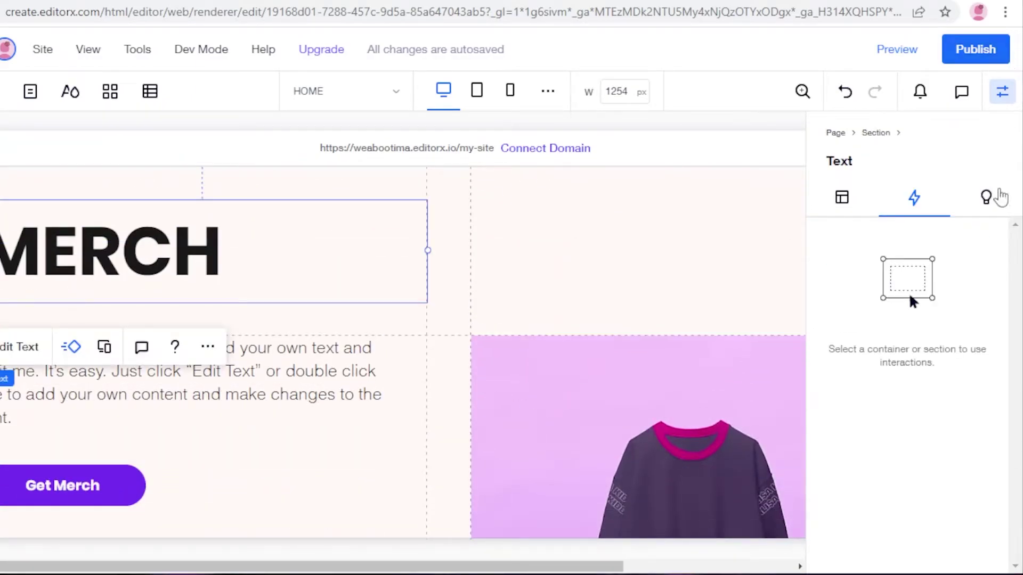
{"action": "left_click", "coordinate": [992, 198]}
{"action": "left_click", "coordinate": [864, 200]}
{"action": "scroll", "coordinate": [871, 261], "scroll_direction": "down", "scroll_amount": 3}
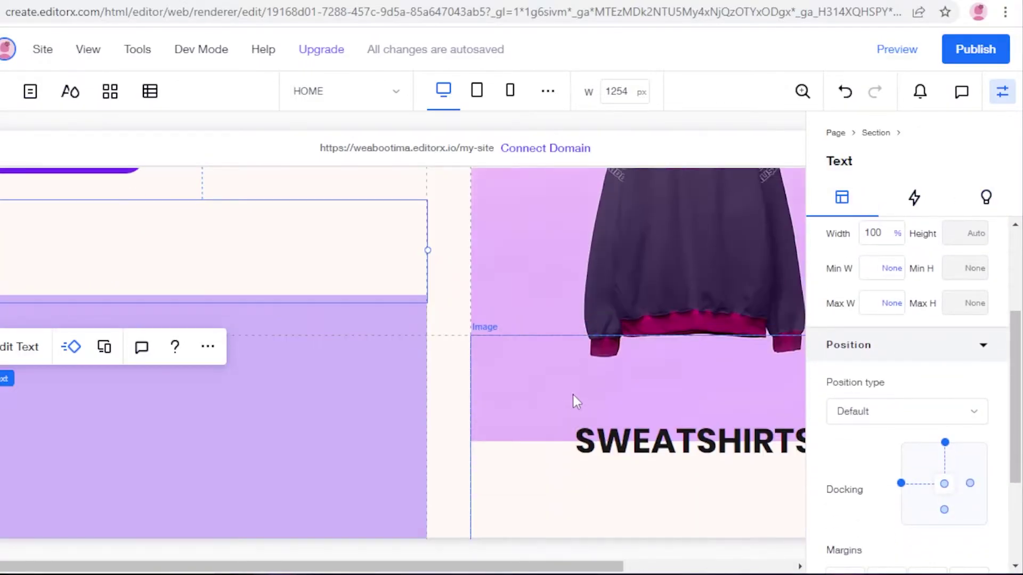
Select the sweatshirt image, view its size and position settings and toggle the inspector.
{"action": "scroll", "coordinate": [573, 395], "scroll_direction": "down", "scroll_amount": 5}
{"action": "left_click", "coordinate": [529, 271]}
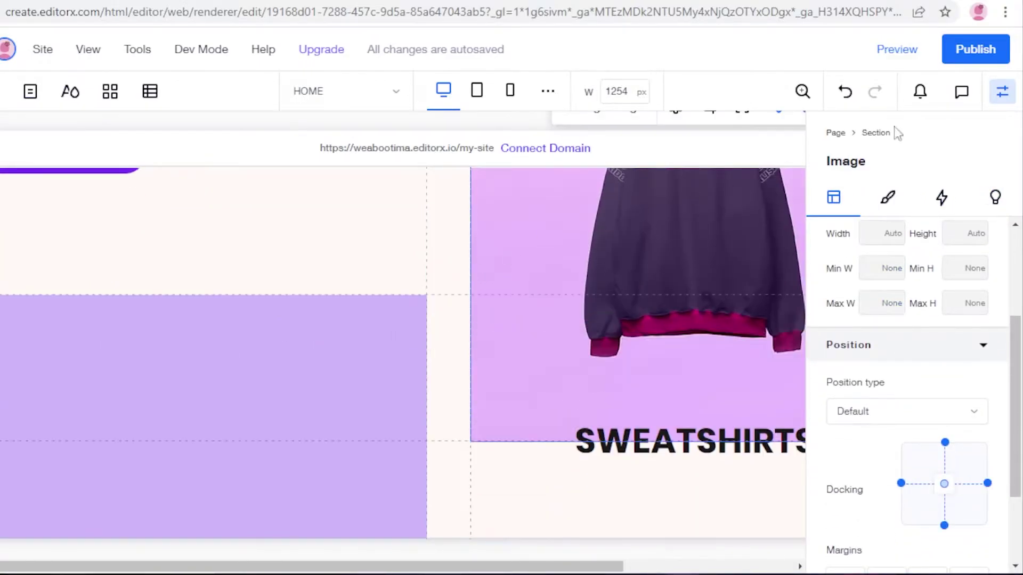
{"action": "left_click", "coordinate": [1012, 91]}
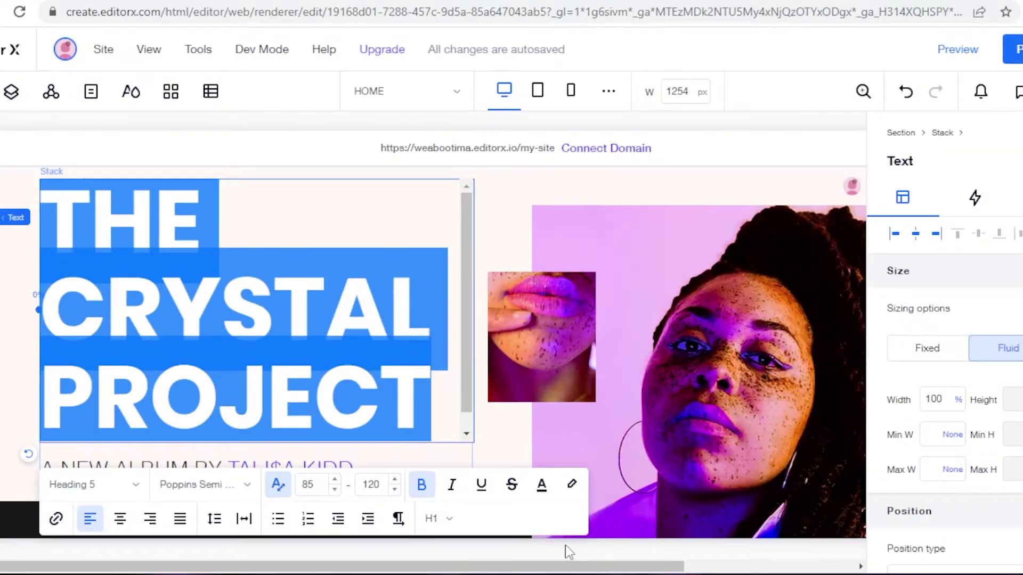
Replace the THE CRYSTAL PROJECT title with "Janes Portfolio" and leave text editing.
{"action": "key", "text": "BackSpace"}
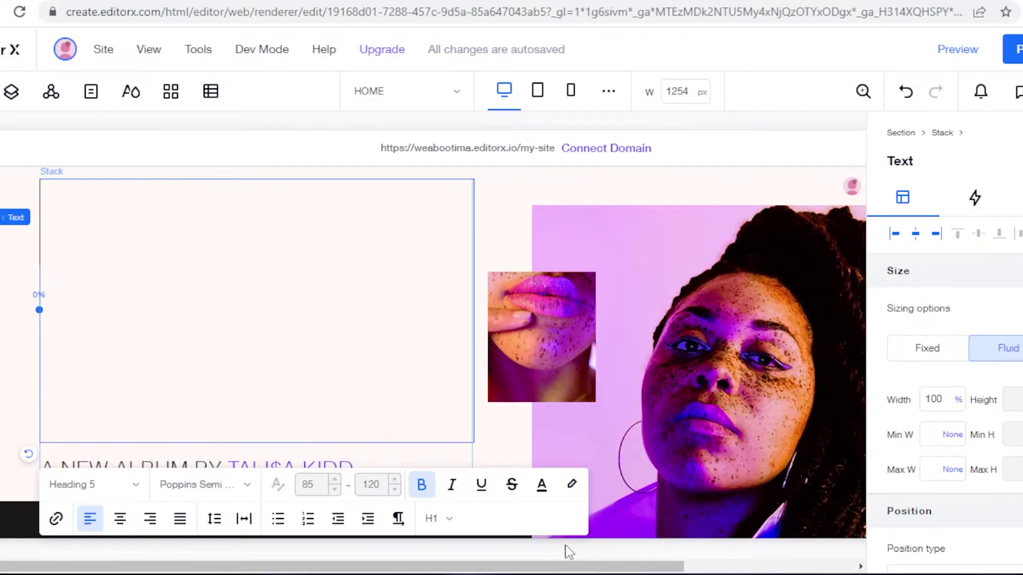
{"action": "type", "text": "K"}
{"action": "key", "text": "BackSpace"}
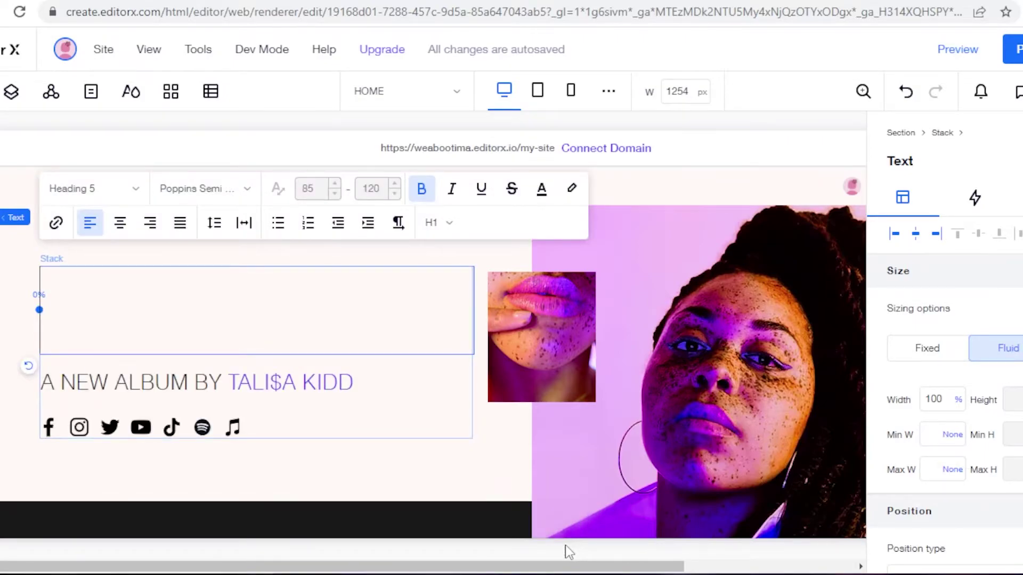
{"action": "type", "text": "Janes Portfolio"}
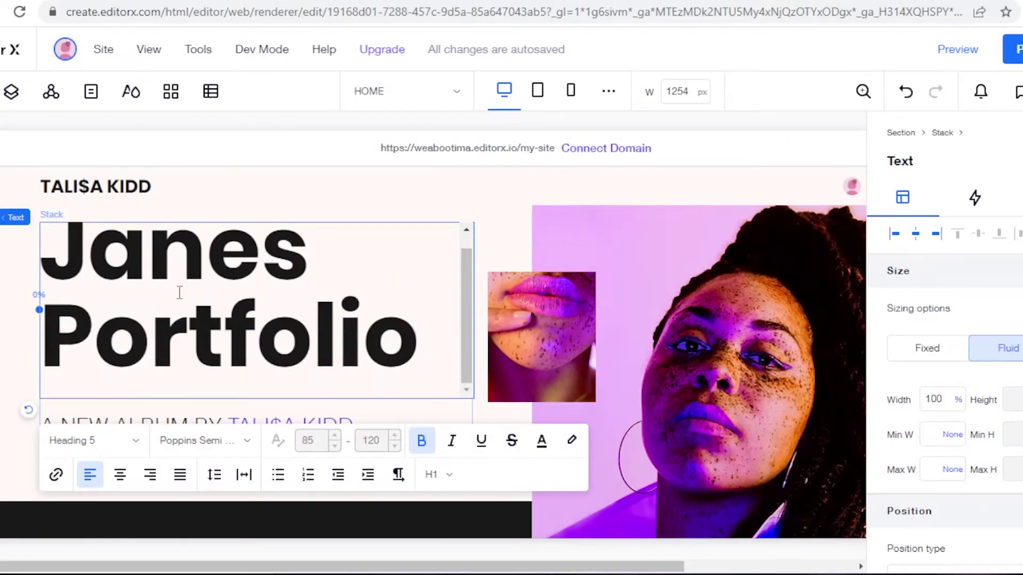
{"action": "key", "text": "Escape"}
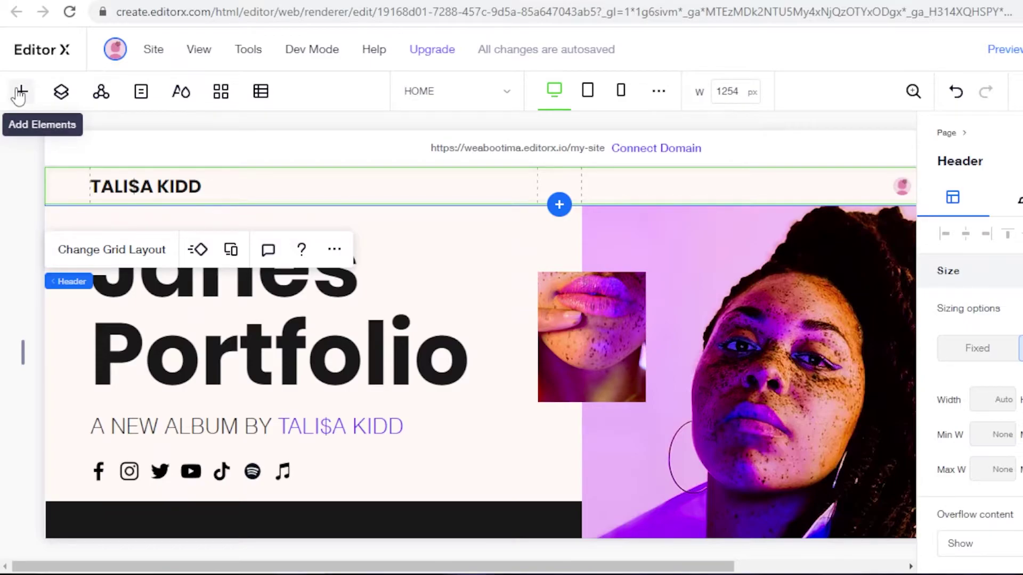
Browse the elements available to add, including Quick Add, Assets and the Welcome compositions.
{"action": "left_click", "coordinate": [20, 94]}
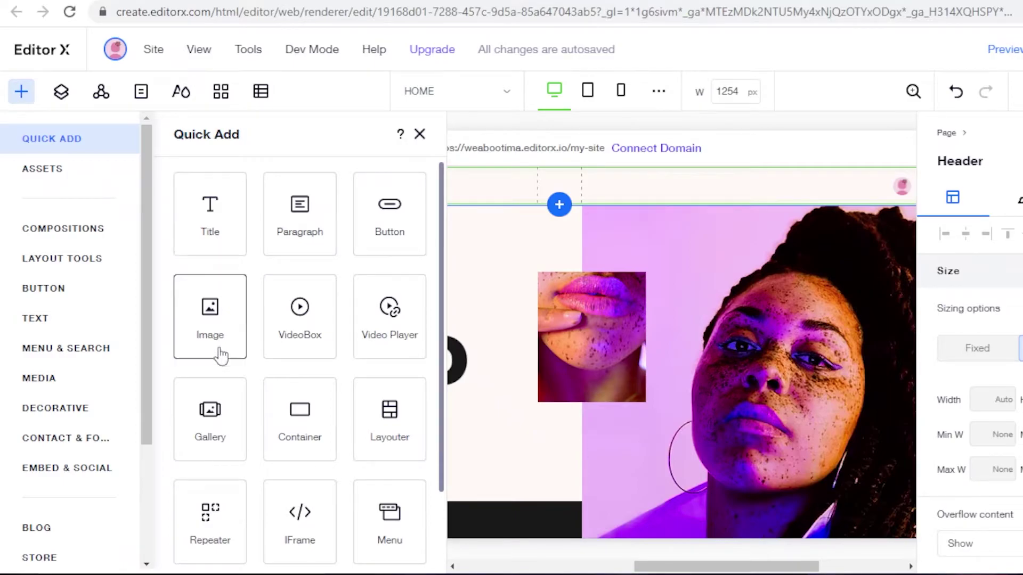
{"action": "scroll", "coordinate": [213, 341], "scroll_direction": "down", "scroll_amount": 2}
{"action": "left_click", "coordinate": [58, 181]}
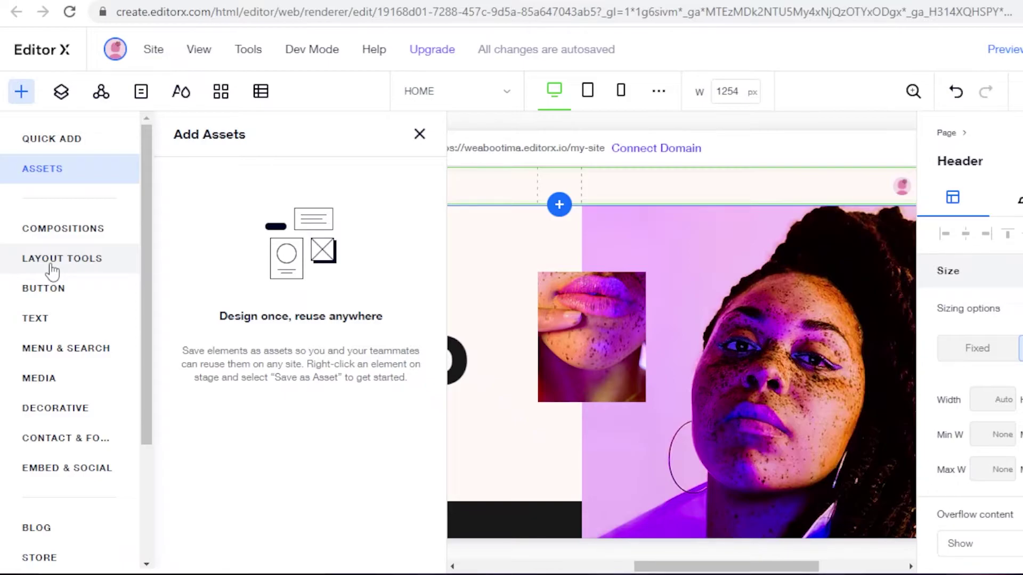
{"action": "left_click", "coordinate": [81, 235]}
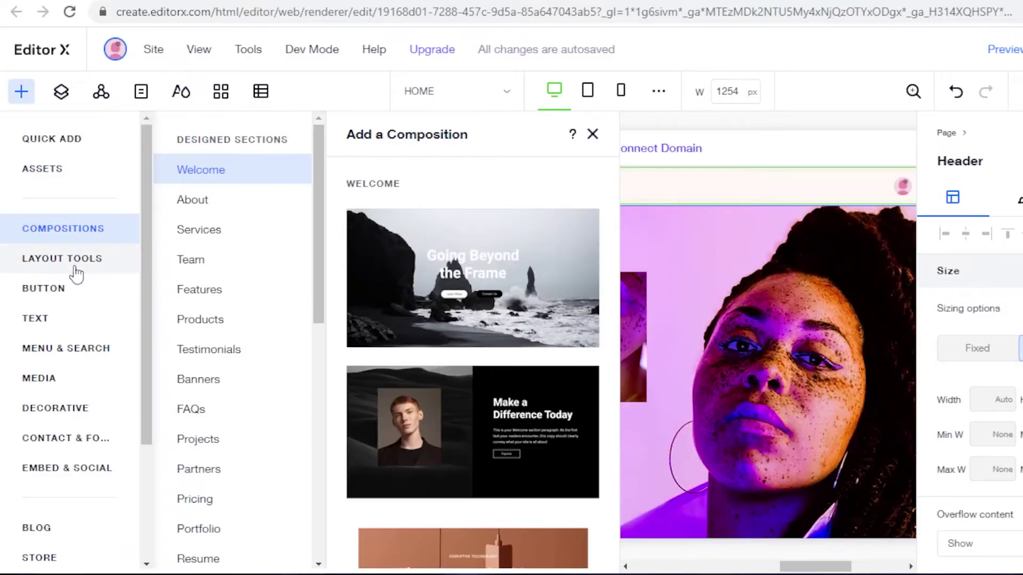
{"action": "scroll", "coordinate": [11, 453], "scroll_direction": "down", "scroll_amount": 3}
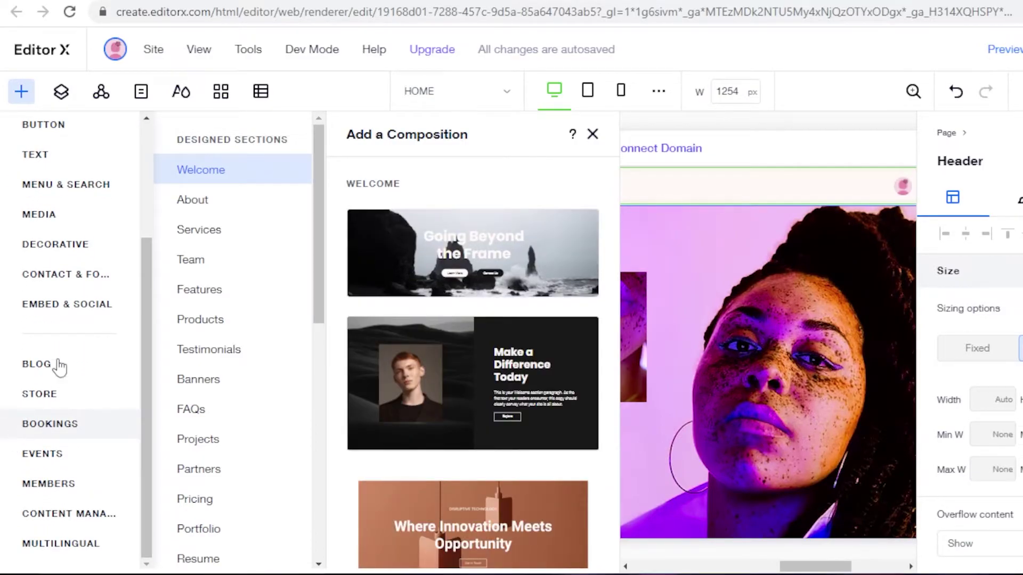
Open the page's layers, expand the Header to view its elements and hide the inspector.
{"action": "left_click", "coordinate": [75, 107]}
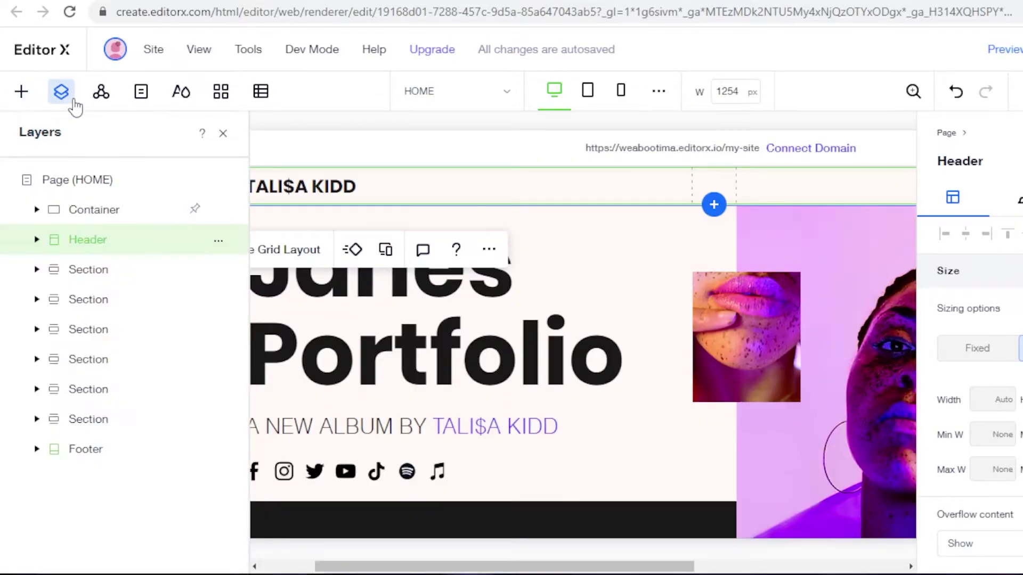
{"action": "left_click", "coordinate": [36, 240]}
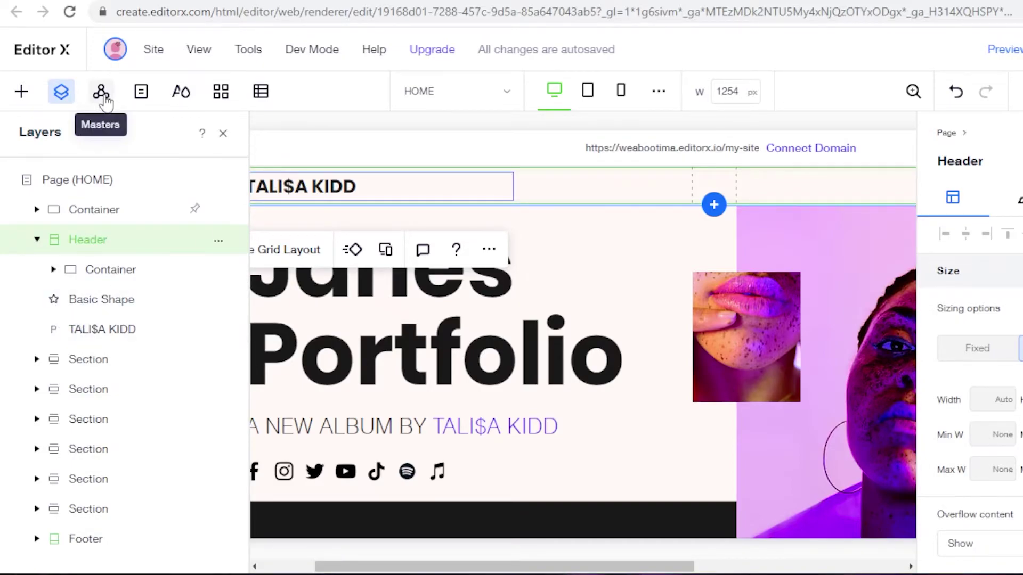
{"action": "left_click", "coordinate": [1012, 89]}
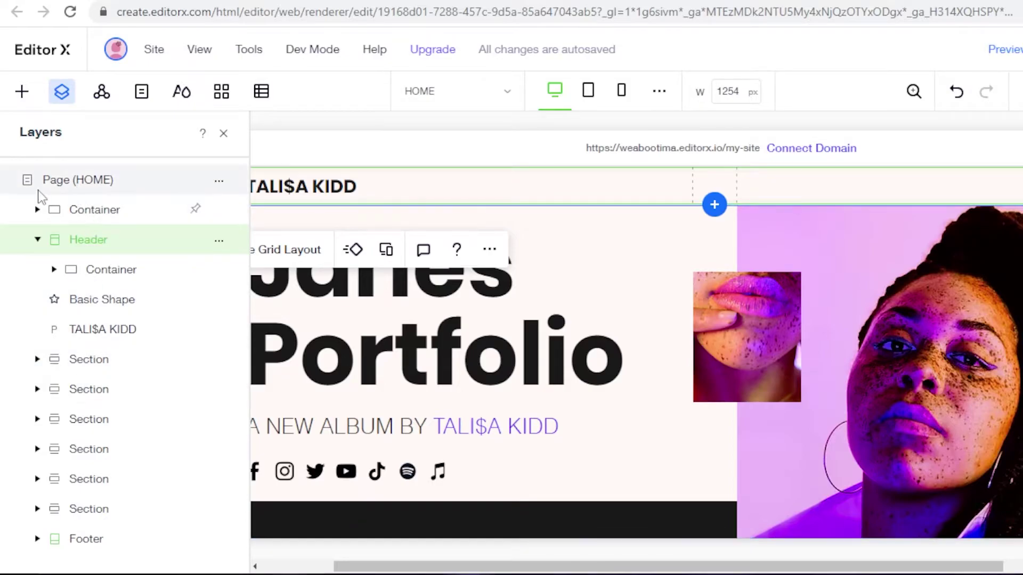
Move the Basic Shape layer above the Container within the Header.
{"action": "key", "text": "Escape"}
{"action": "scroll", "coordinate": [75, 262], "scroll_direction": "down", "scroll_amount": 15}
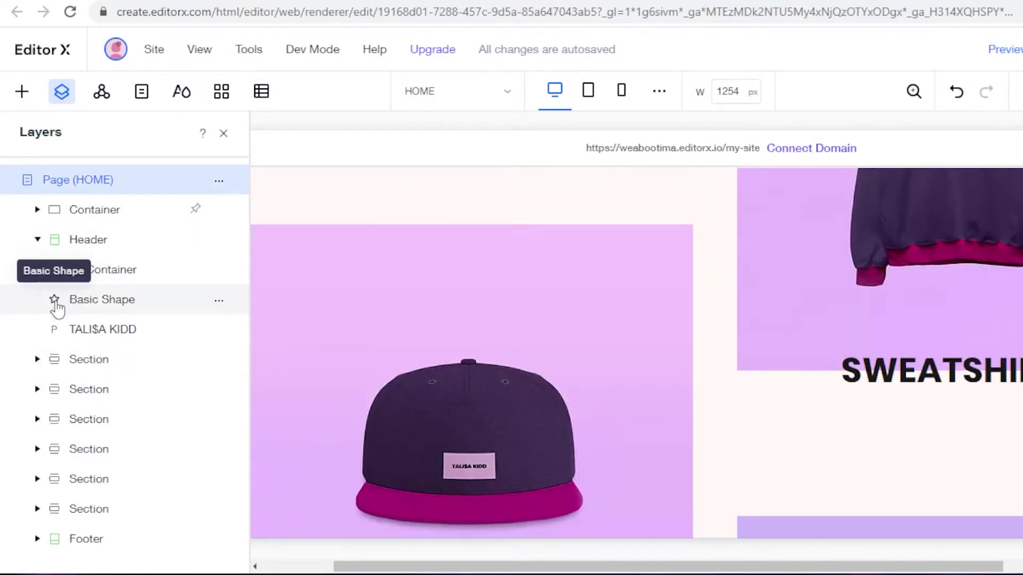
{"action": "left_click", "coordinate": [57, 303]}
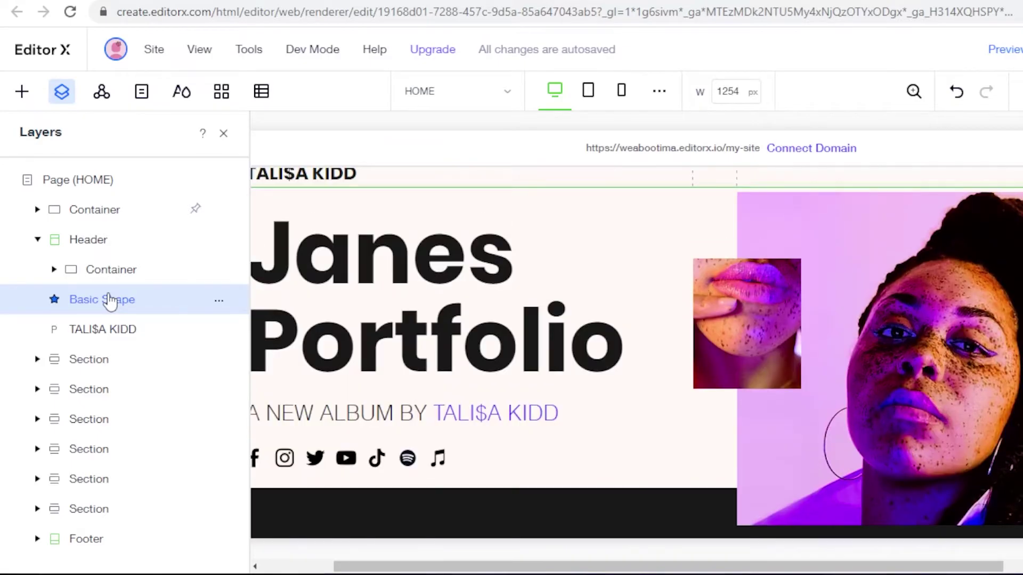
{"action": "left_click_drag", "start_coordinate": [104, 305], "coordinate": [104, 279]}
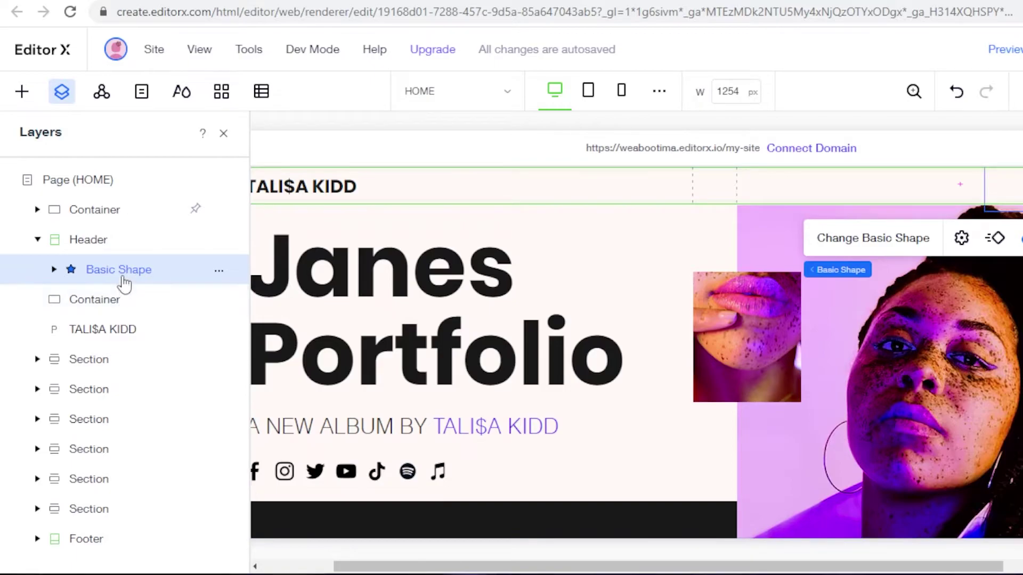
Move the artist-name text layer to the top of the Header, select it and close the layers list.
{"action": "left_click_drag", "start_coordinate": [100, 334], "coordinate": [101, 266]}
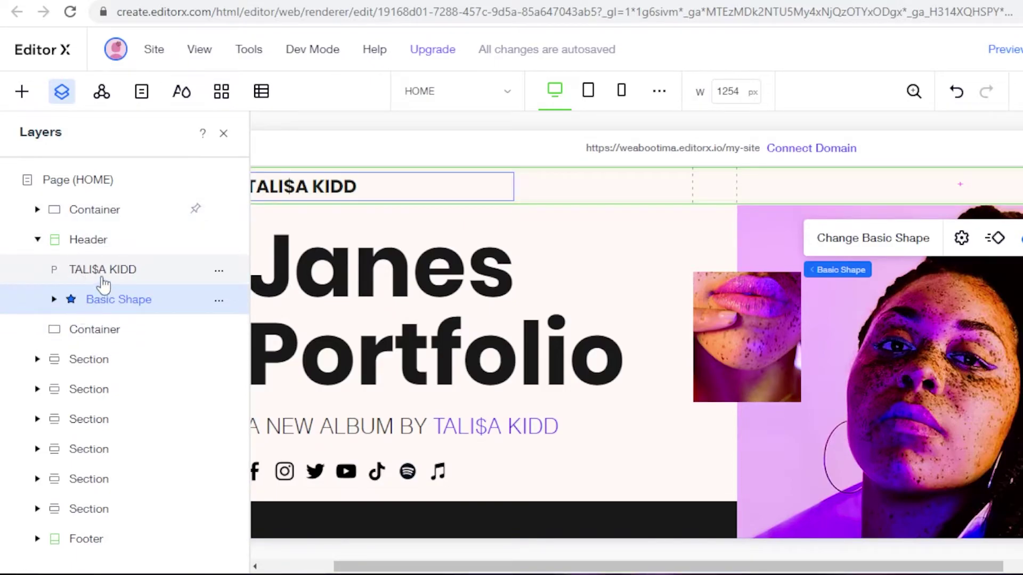
{"action": "left_click", "coordinate": [75, 272]}
{"action": "scroll", "coordinate": [632, 332], "scroll_direction": "down", "scroll_amount": 10}
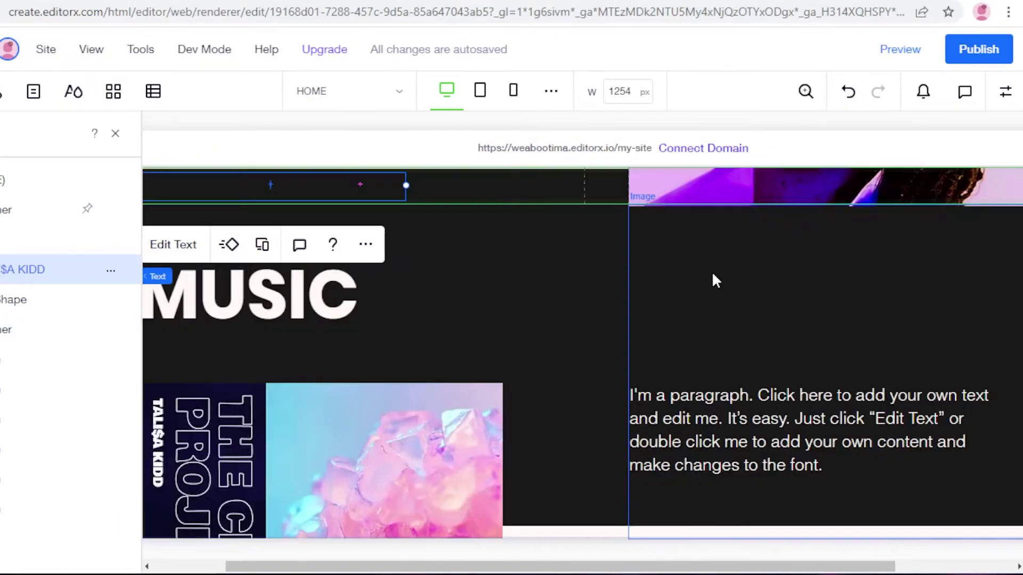
{"action": "scroll", "coordinate": [358, 417], "scroll_direction": "up", "scroll_amount": 10}
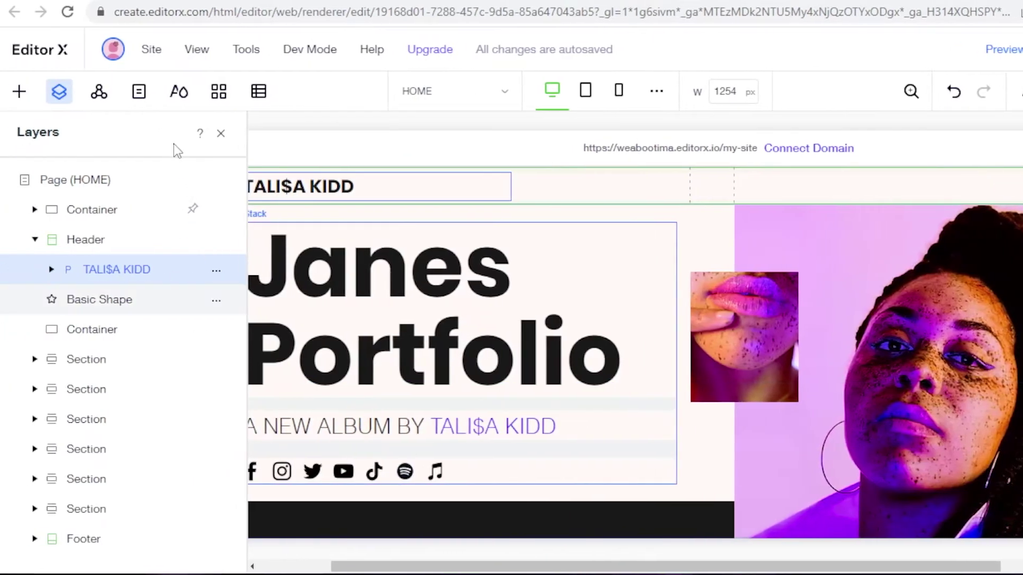
{"action": "left_click", "coordinate": [59, 94]}
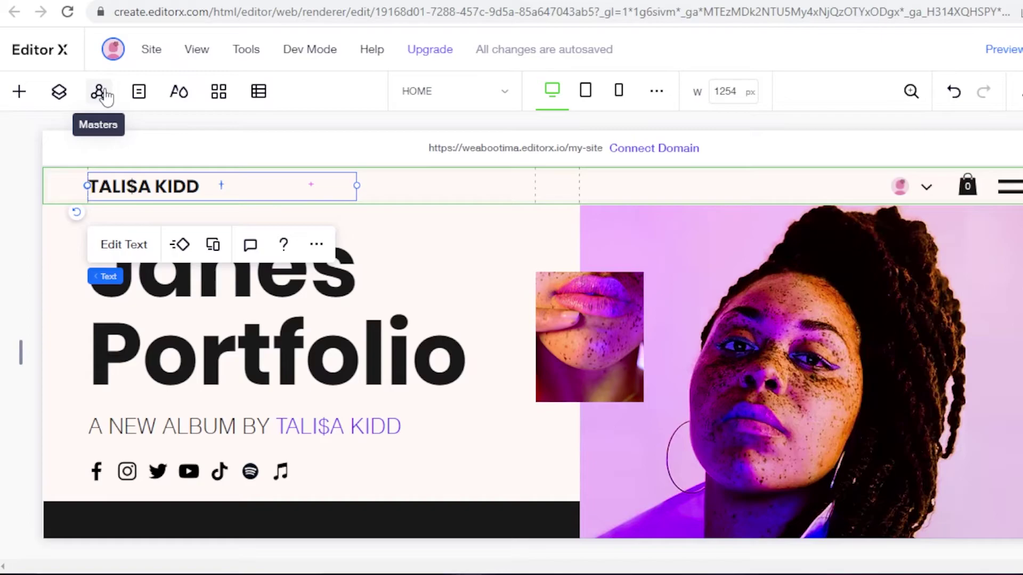
Examine the site masters for headers, apps and footers, view the Header master's options and close the masters list.
{"action": "left_click", "coordinate": [100, 93]}
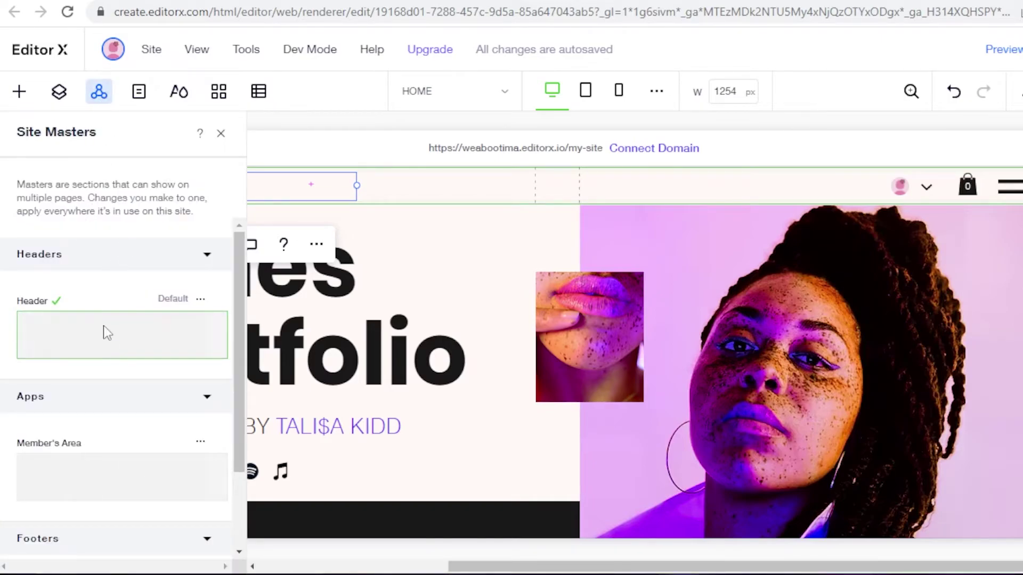
{"action": "left_click", "coordinate": [163, 265]}
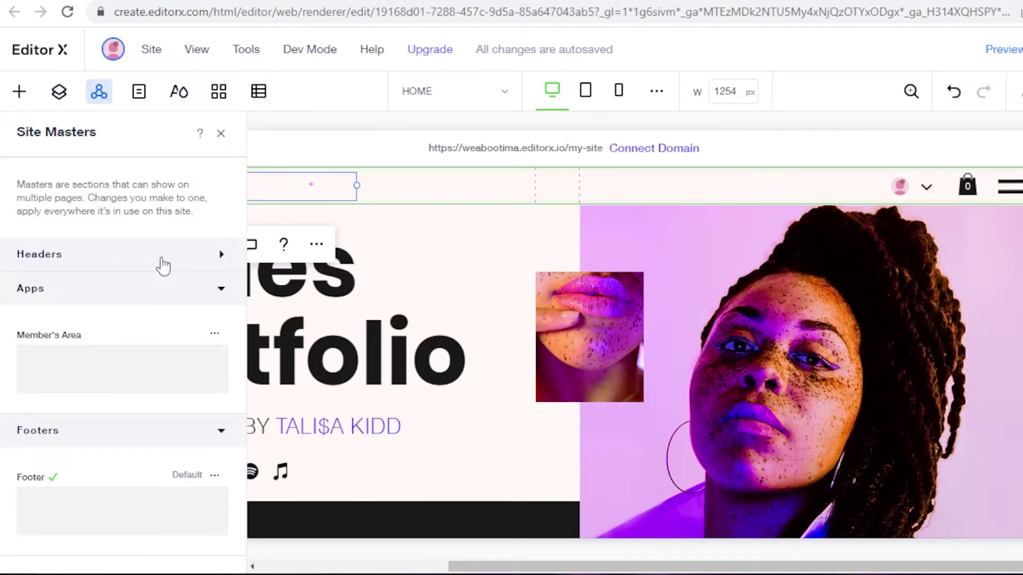
{"action": "scroll", "coordinate": [107, 404], "scroll_direction": "down", "scroll_amount": 2}
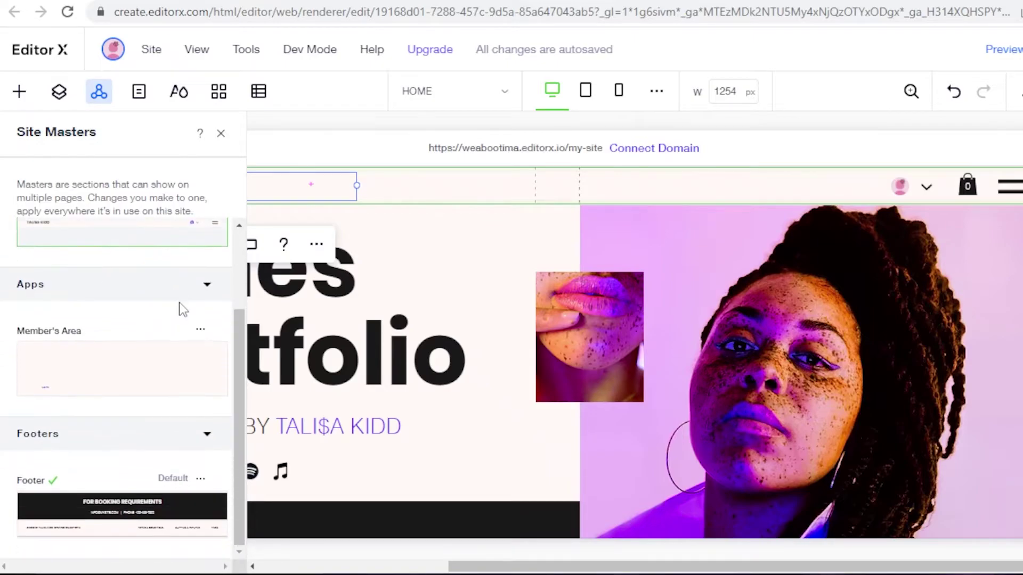
{"action": "scroll", "coordinate": [176, 305], "scroll_direction": "up", "scroll_amount": 2}
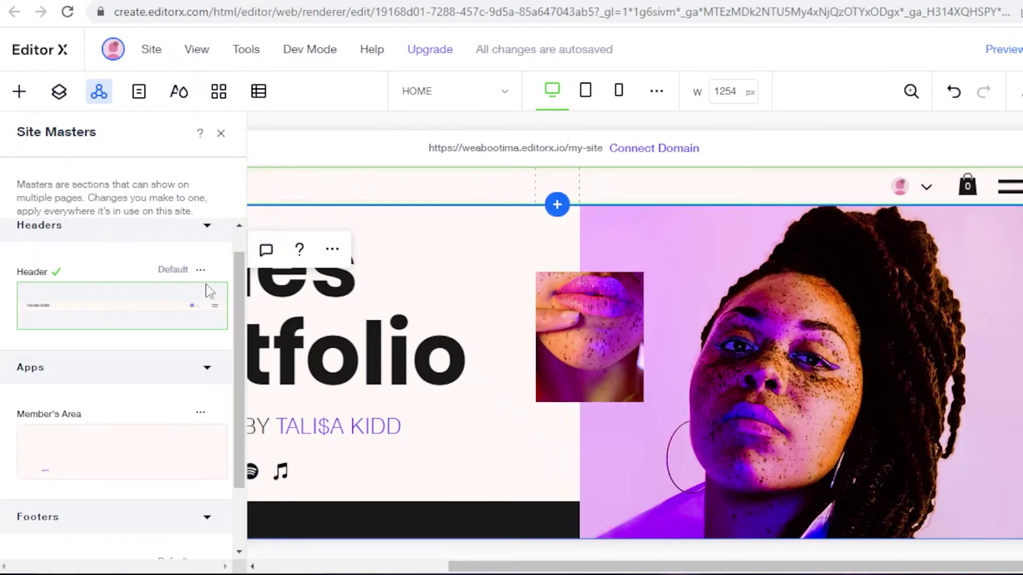
{"action": "left_click", "coordinate": [131, 315]}
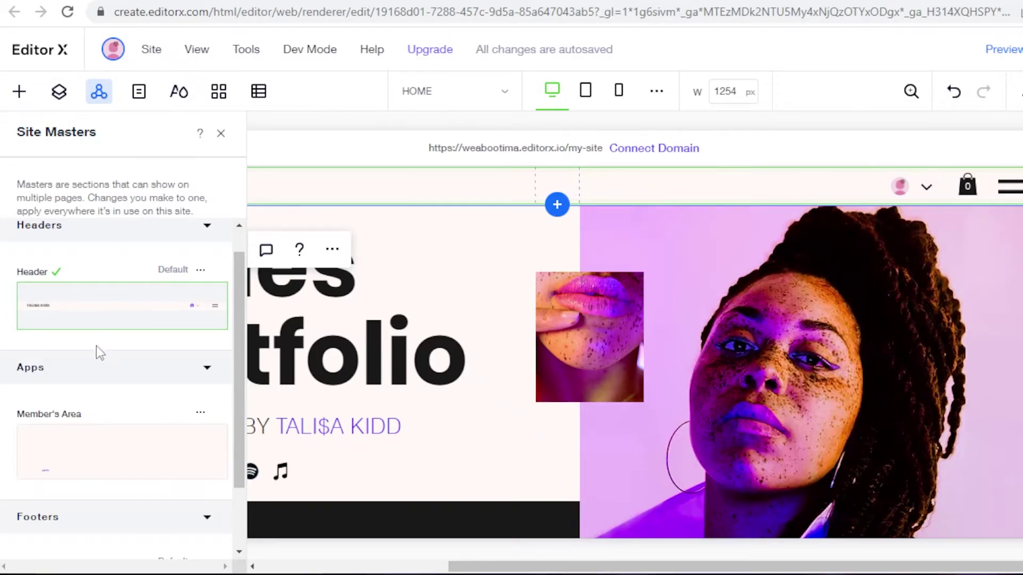
{"action": "left_click", "coordinate": [201, 271]}
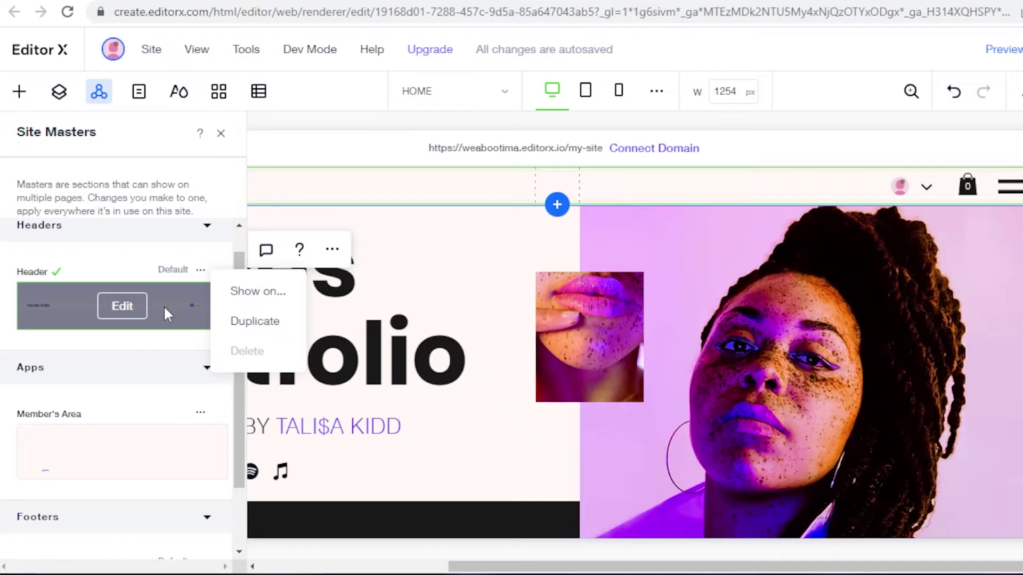
{"action": "left_click", "coordinate": [225, 142]}
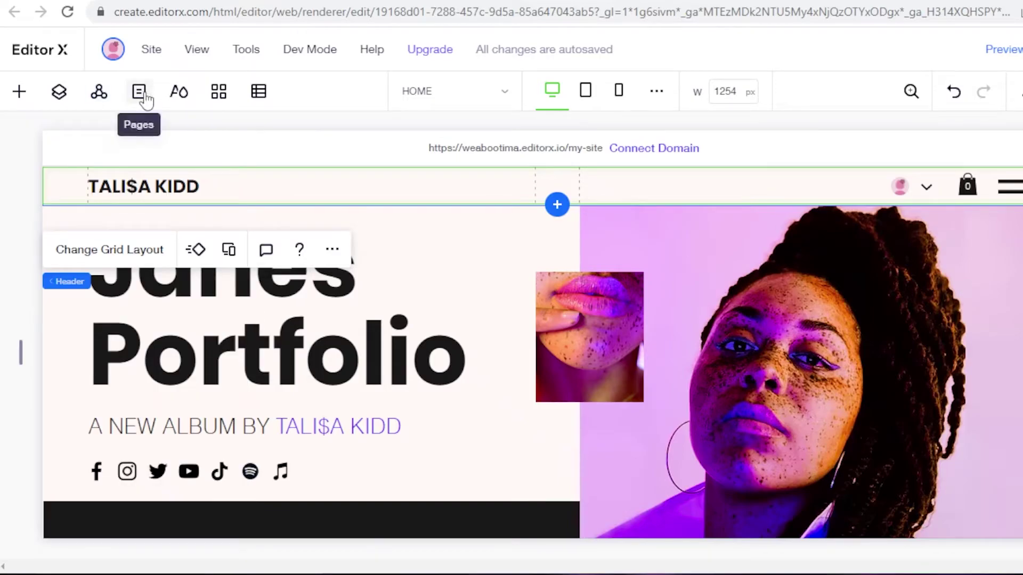
Review the site's main, lightbox, store and member pages.
{"action": "left_click", "coordinate": [142, 97]}
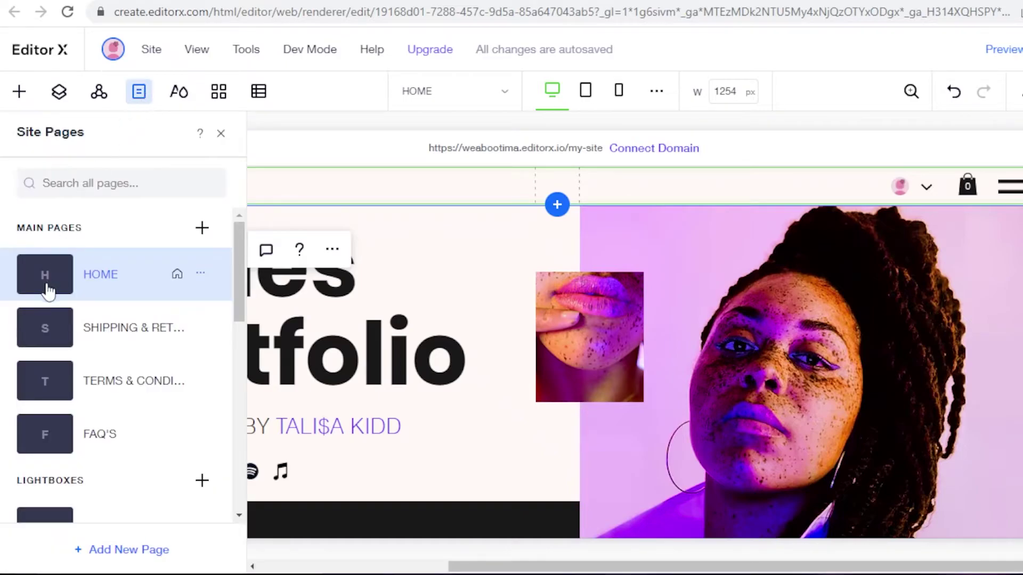
{"action": "scroll", "coordinate": [48, 362], "scroll_direction": "down", "scroll_amount": 3}
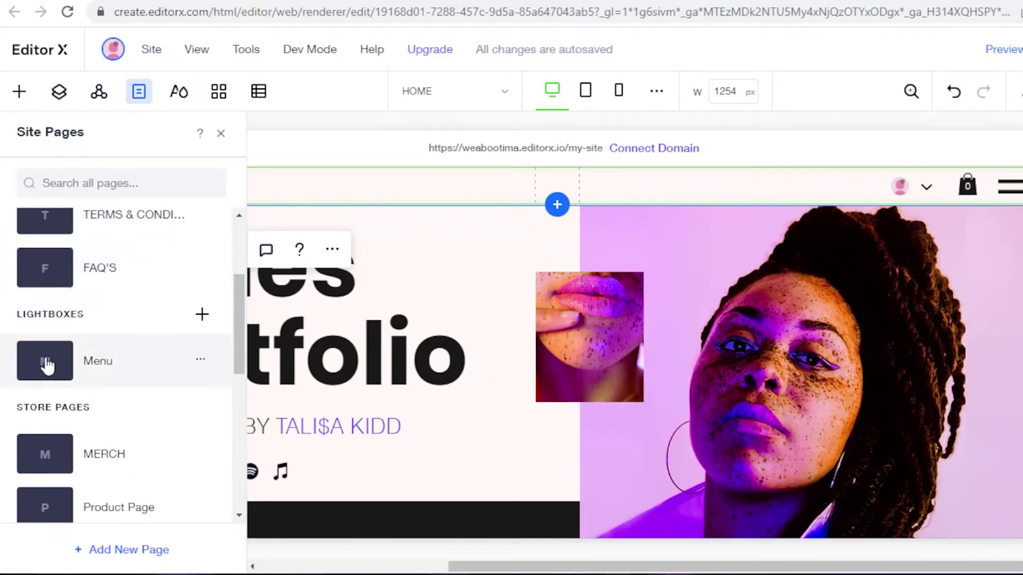
{"action": "scroll", "coordinate": [80, 288], "scroll_direction": "down", "scroll_amount": 4}
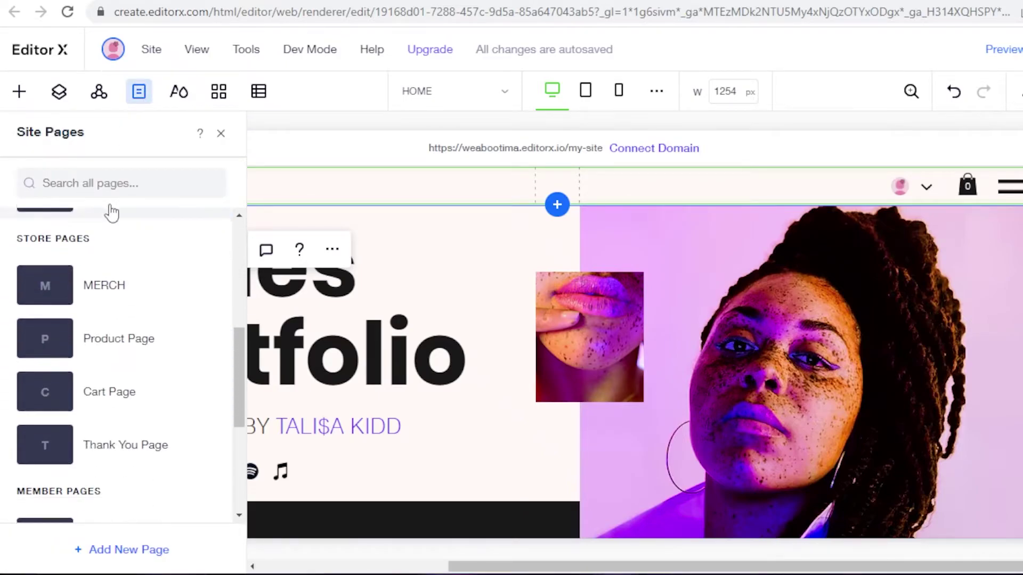
Review the site typography styles, view the Heading 6 editing options and apply the style unchanged.
{"action": "left_click", "coordinate": [179, 96]}
{"action": "scroll", "coordinate": [202, 293], "scroll_direction": "down", "scroll_amount": 5}
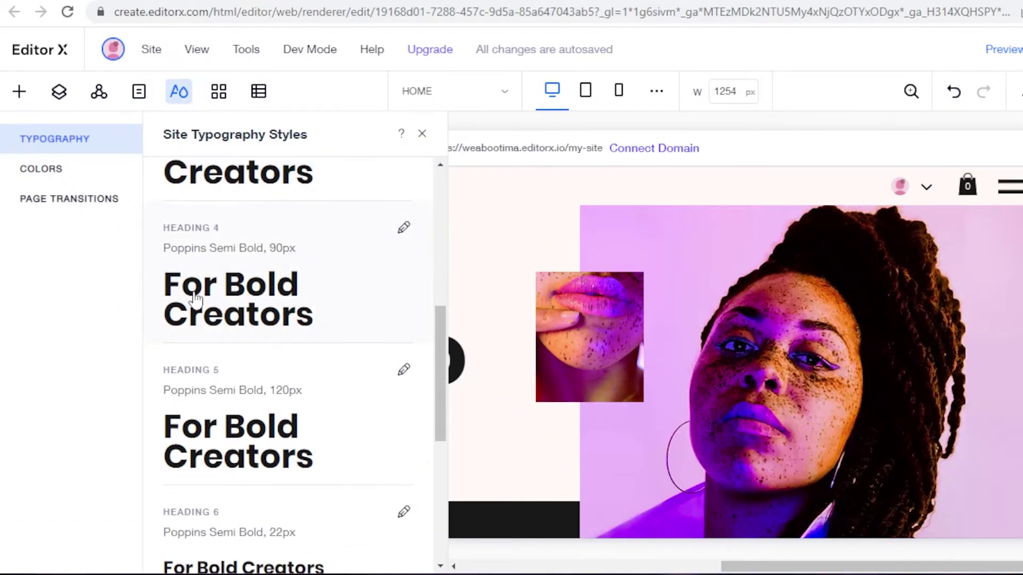
{"action": "scroll", "coordinate": [235, 333], "scroll_direction": "up", "scroll_amount": 6}
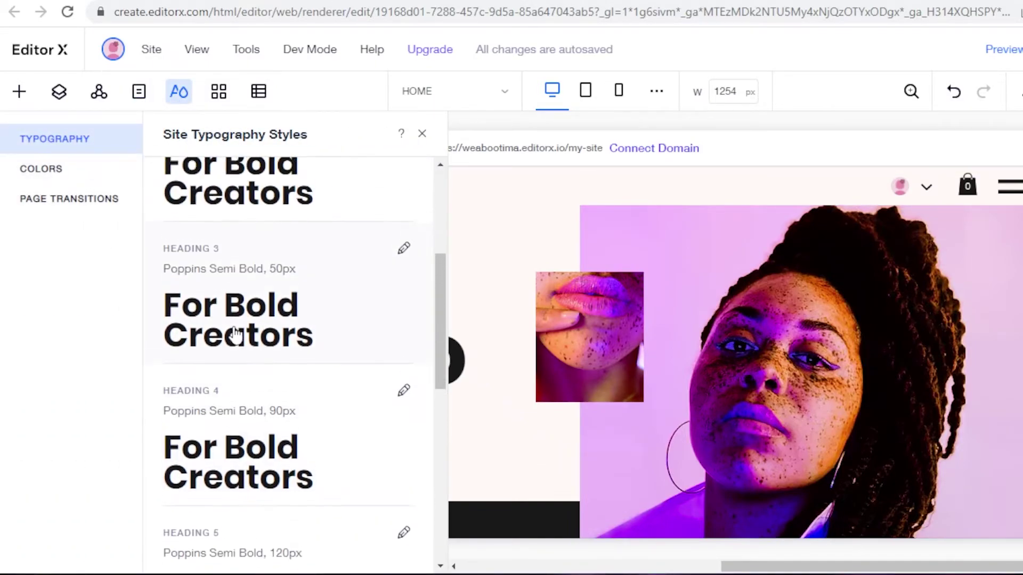
{"action": "scroll", "coordinate": [229, 333], "scroll_direction": "down", "scroll_amount": 6}
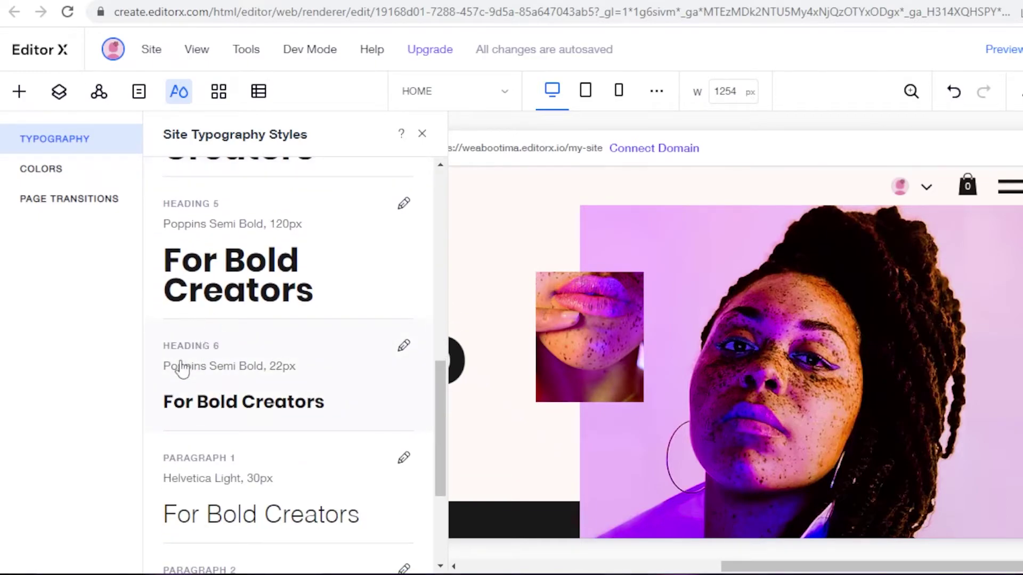
{"action": "left_click", "coordinate": [194, 405]}
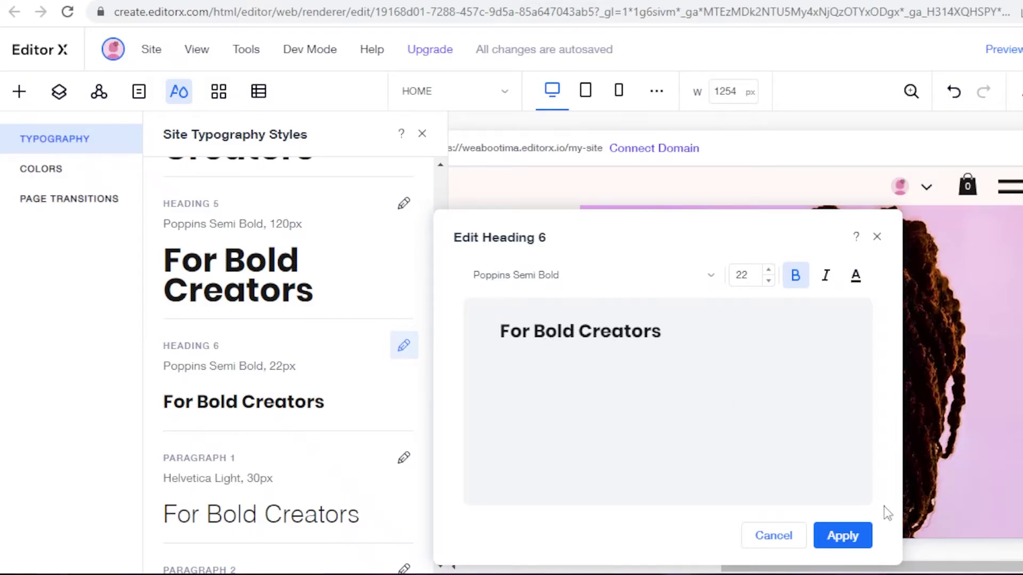
{"action": "left_click", "coordinate": [860, 535]}
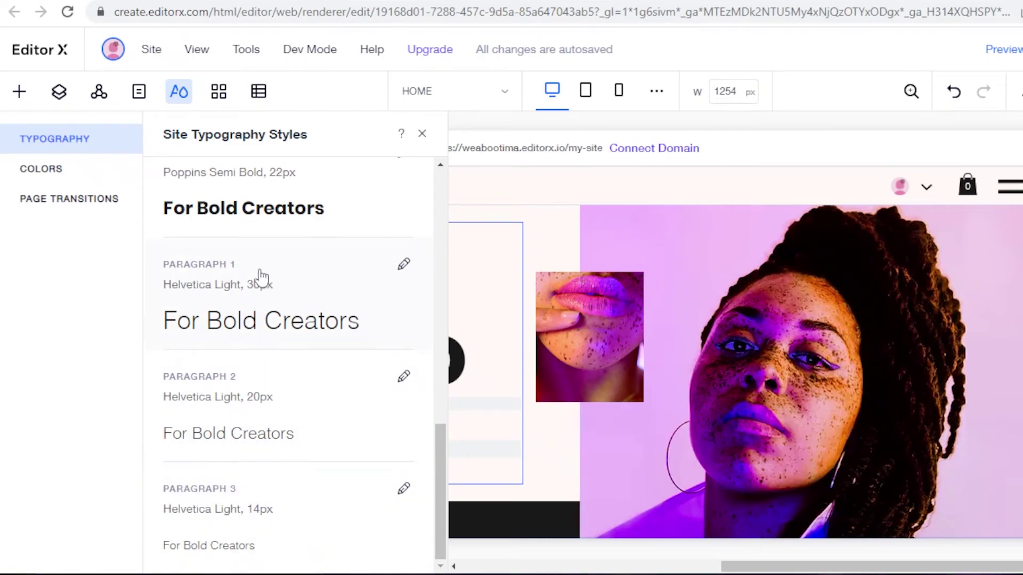
Review the site color styles, view the saturation and brightness options for the light pink shade and cancel them.
{"action": "left_click", "coordinate": [48, 183]}
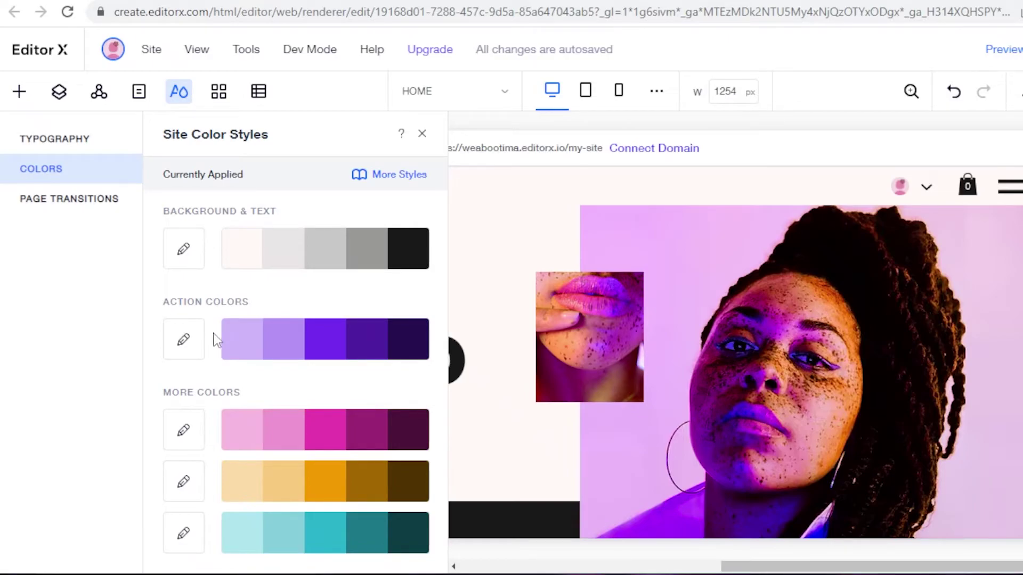
{"action": "left_click", "coordinate": [301, 427]}
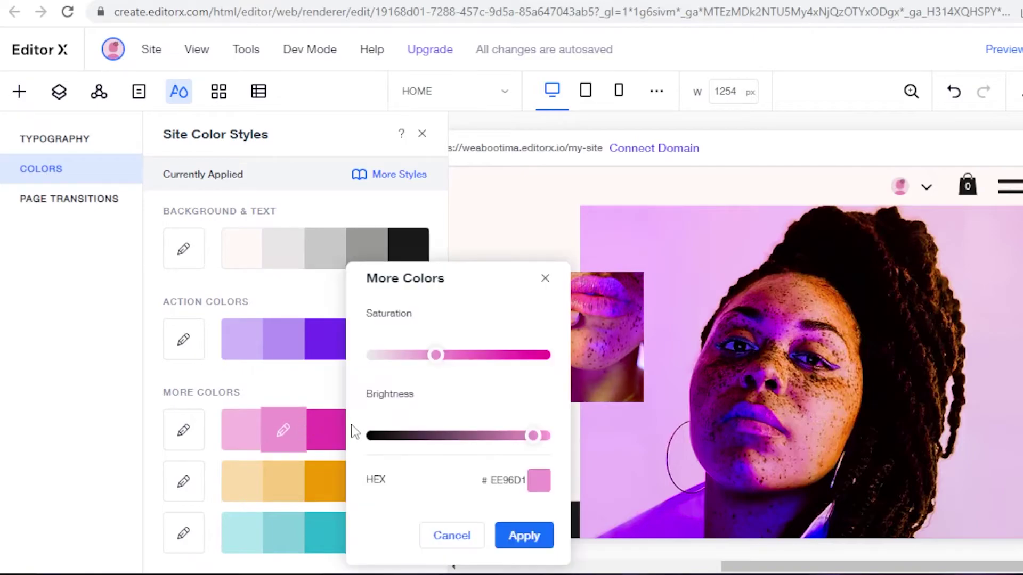
{"action": "left_click", "coordinate": [472, 535]}
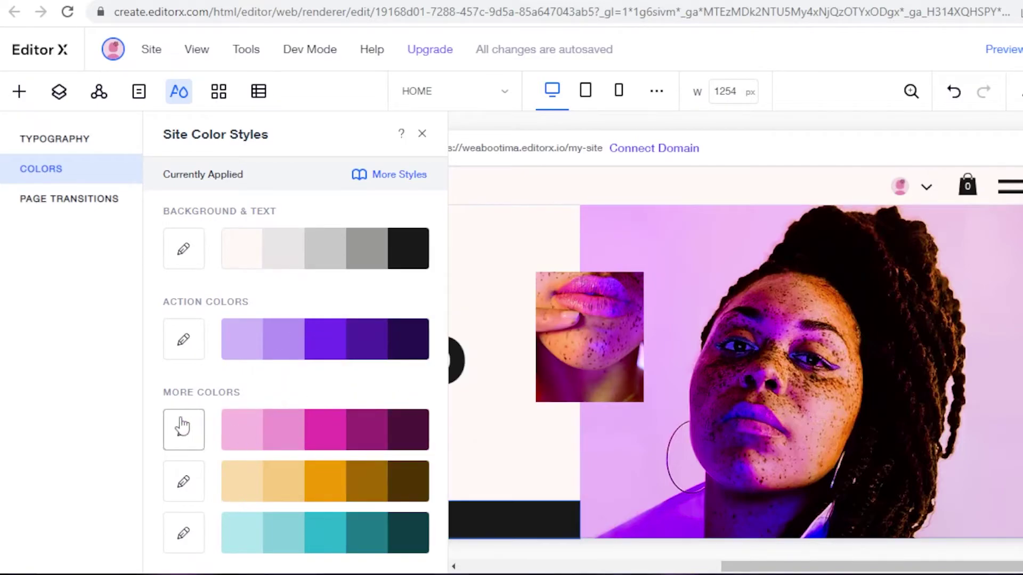
Try the None page transition and restore the Out-In transition.
{"action": "left_click", "coordinate": [96, 204]}
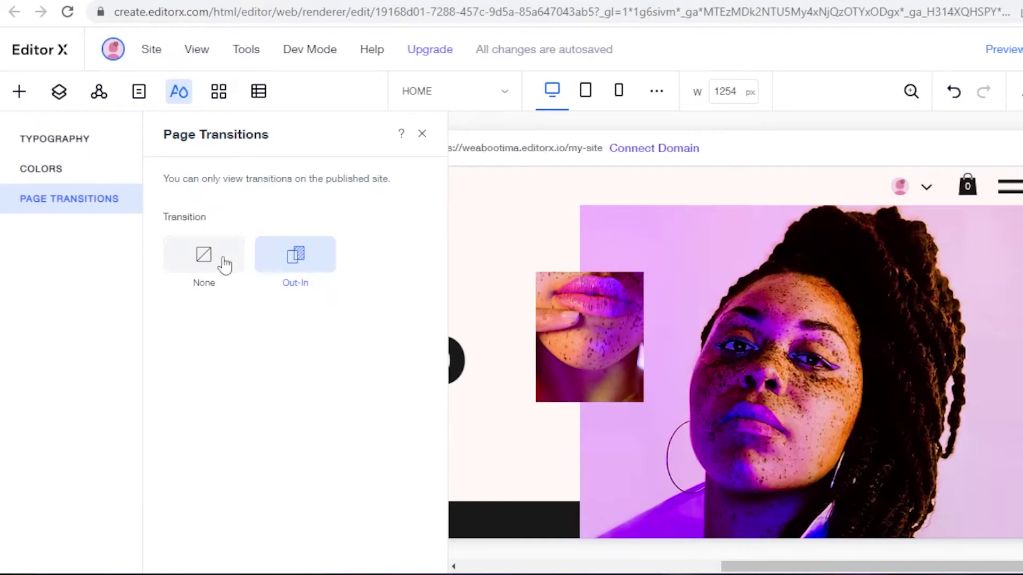
{"action": "left_click", "coordinate": [205, 273]}
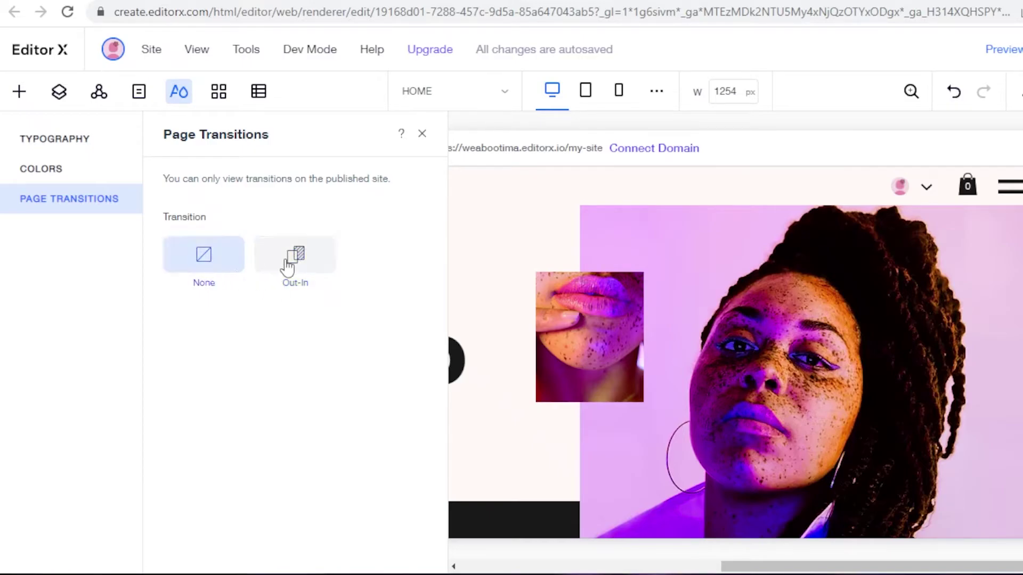
{"action": "left_click", "coordinate": [300, 259]}
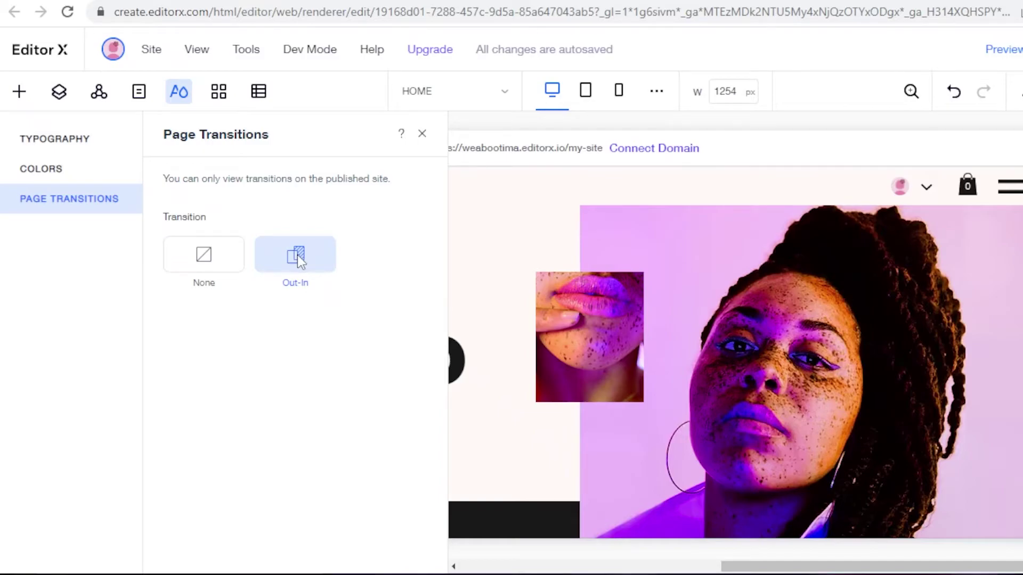
{"action": "scroll", "coordinate": [538, 277], "scroll_direction": "down", "scroll_amount": 15}
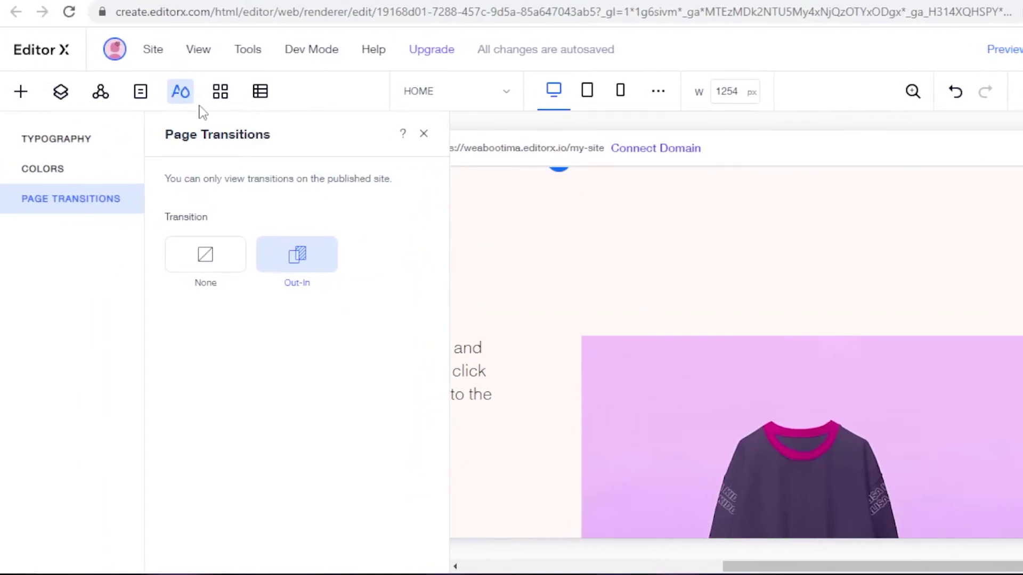
Add the Content Manager to the site without choosing a collection preset and return to the page.
{"action": "left_click", "coordinate": [260, 91]}
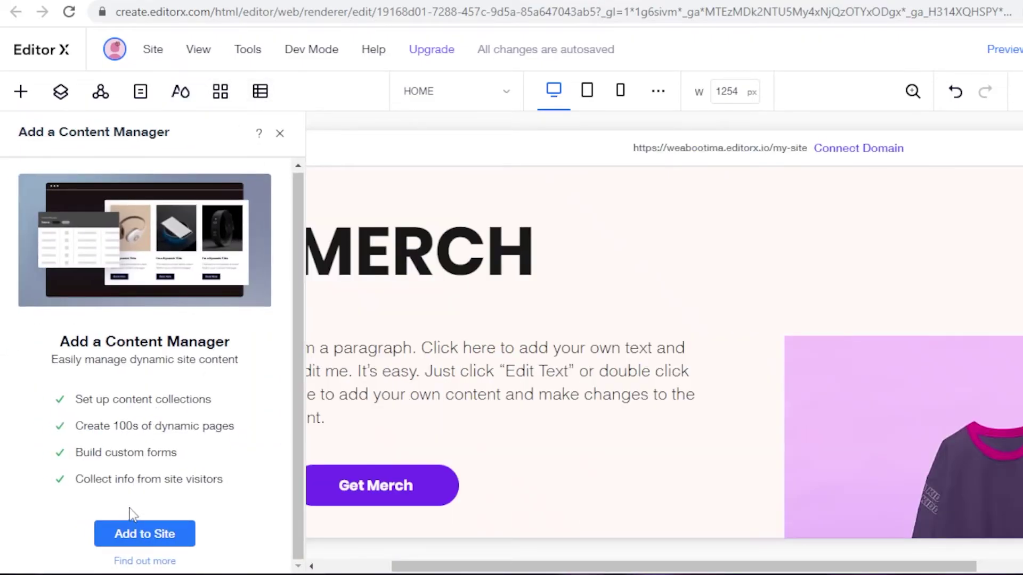
{"action": "left_click", "coordinate": [118, 534]}
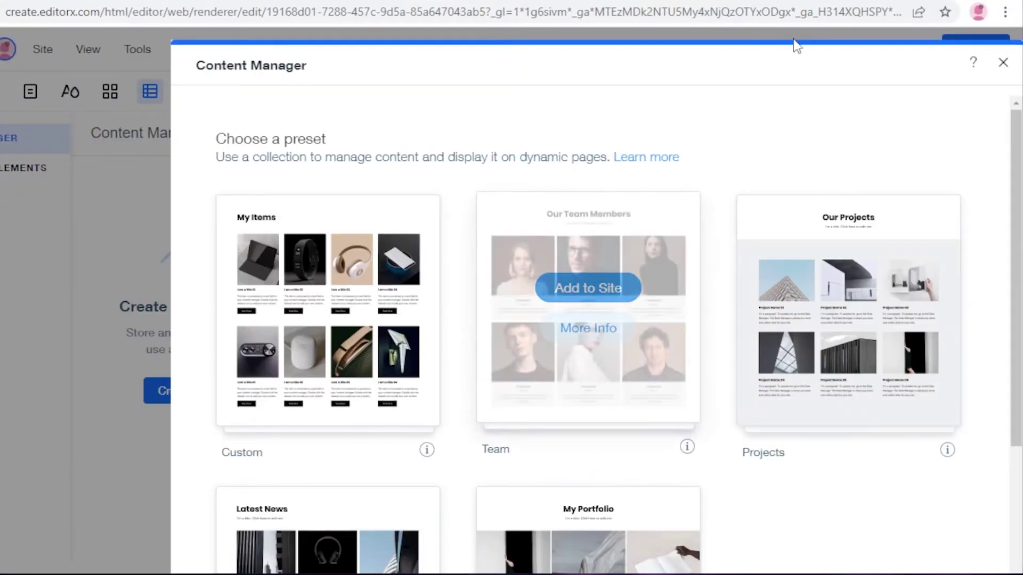
{"action": "left_click", "coordinate": [1016, 63]}
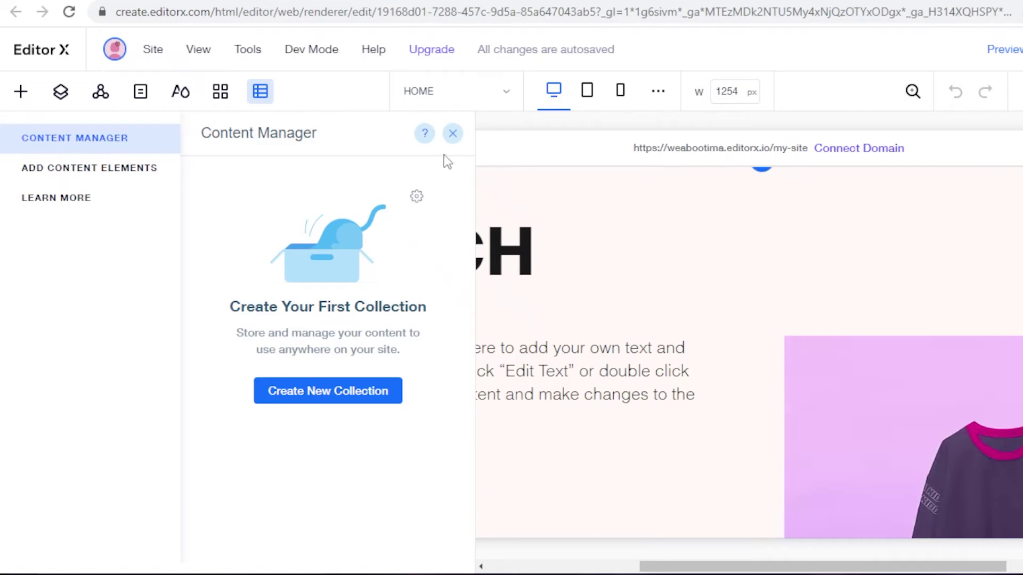
{"action": "left_click", "coordinate": [452, 134]}
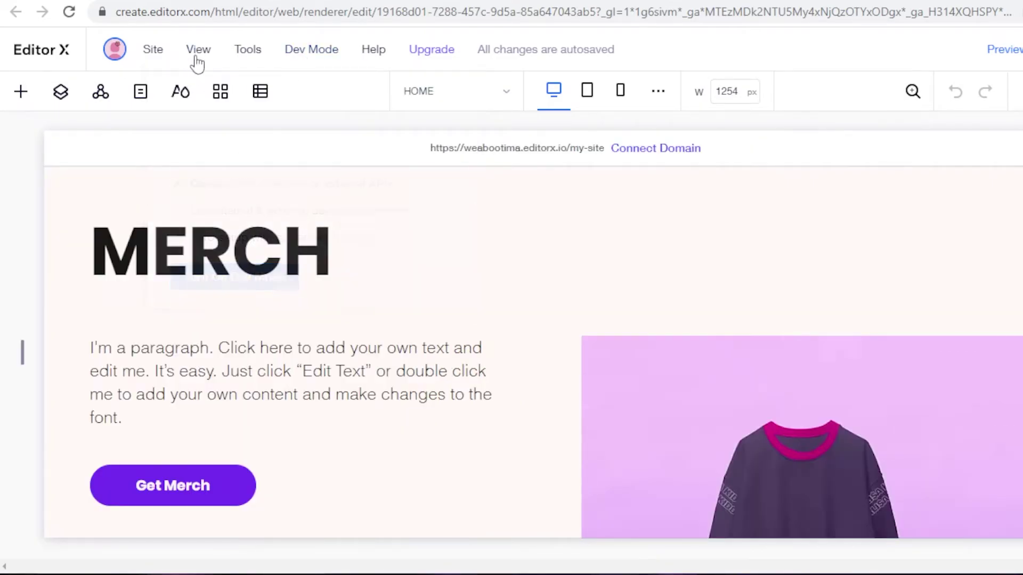
Translate the site from English into Spanish with the Multilingual tool, keeping Spanish visible and auto-translation enabled.
{"action": "mouse_move", "coordinate": [260, 57]}
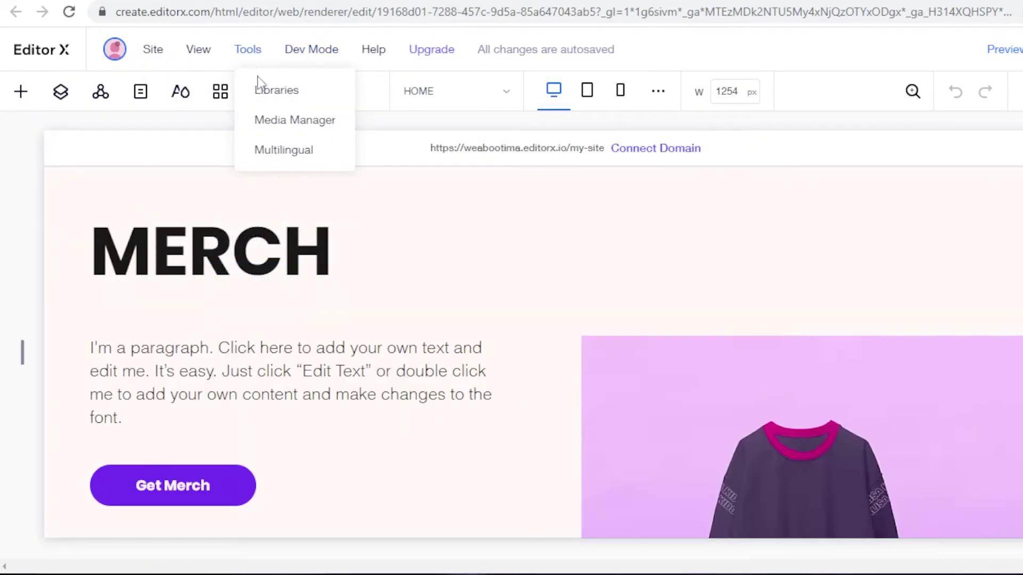
{"action": "left_click", "coordinate": [273, 152]}
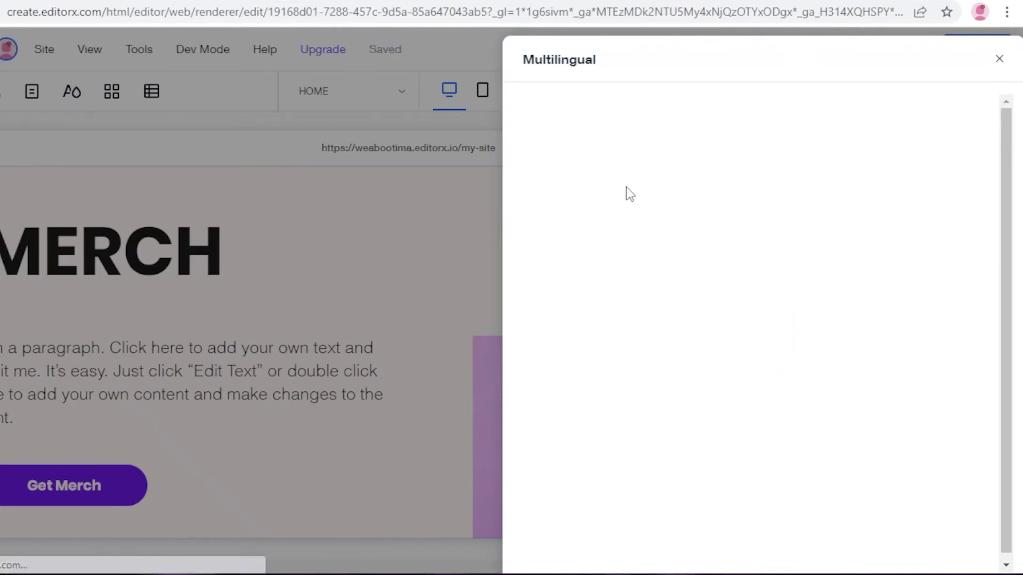
{"action": "left_click", "coordinate": [691, 314]}
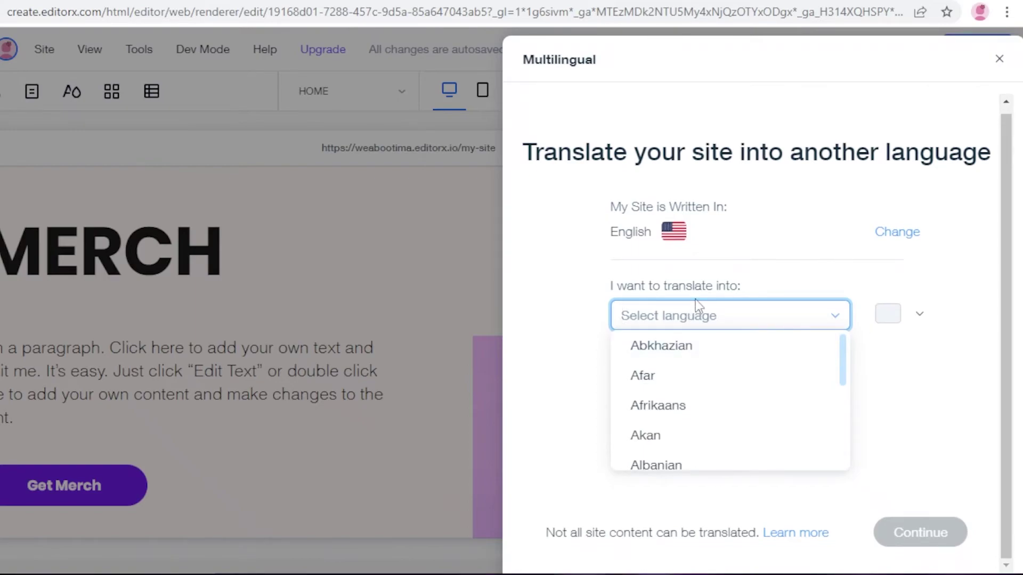
{"action": "type", "text": "me"}
{"action": "key", "text": "BackSpace"}
{"action": "key", "text": "BackSpace"}
{"action": "type", "text": "spa"}
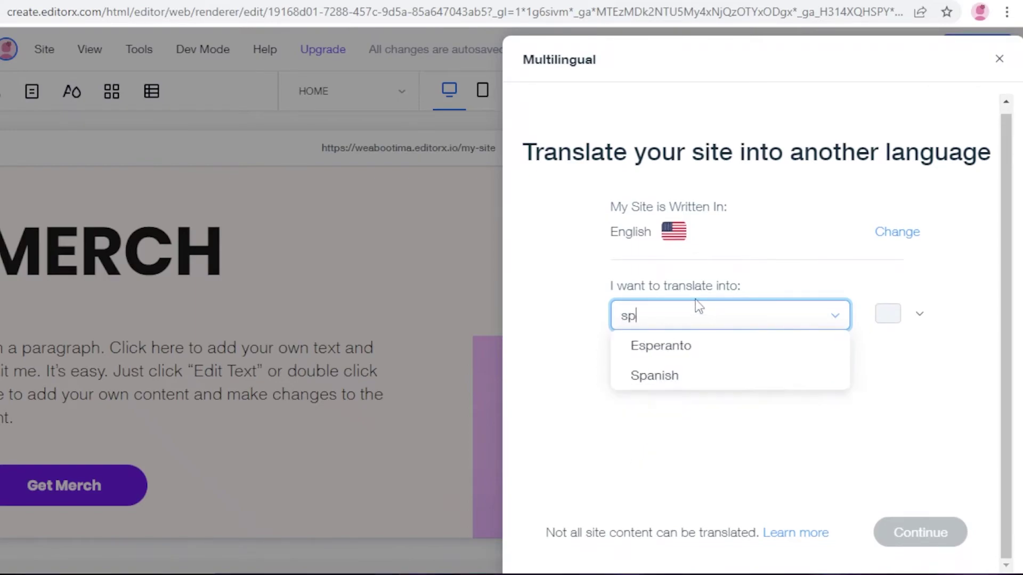
{"action": "left_click", "coordinate": [706, 345]}
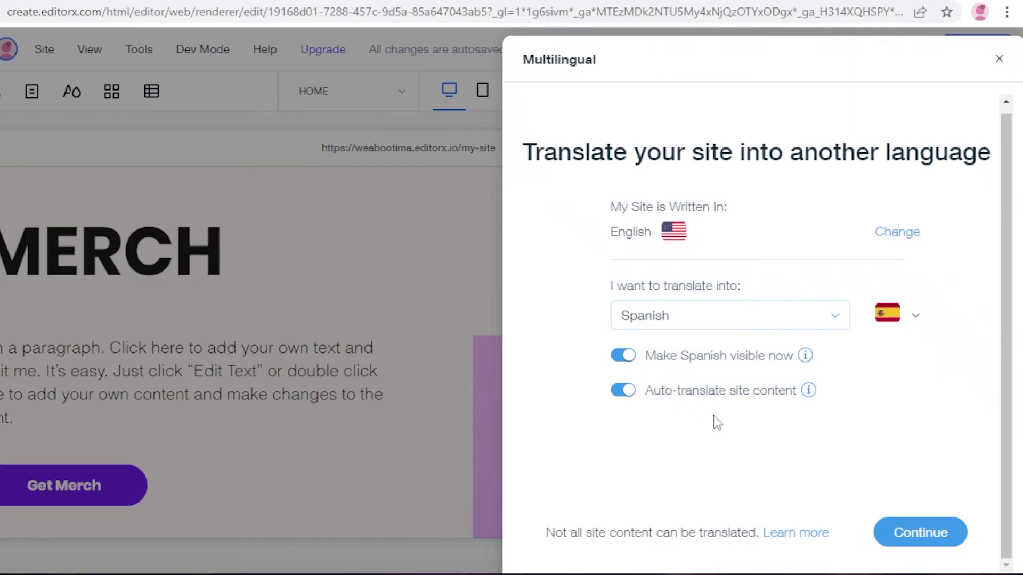
{"action": "left_click", "coordinate": [926, 531]}
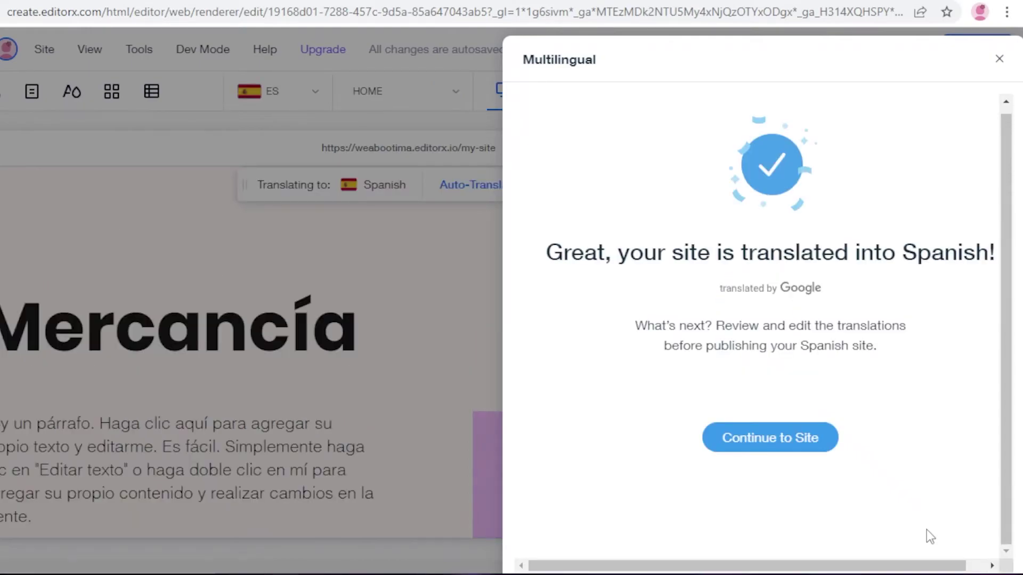
Close the Multilingual dialog and switch the site's editing language back to English.
{"action": "left_click", "coordinate": [993, 62]}
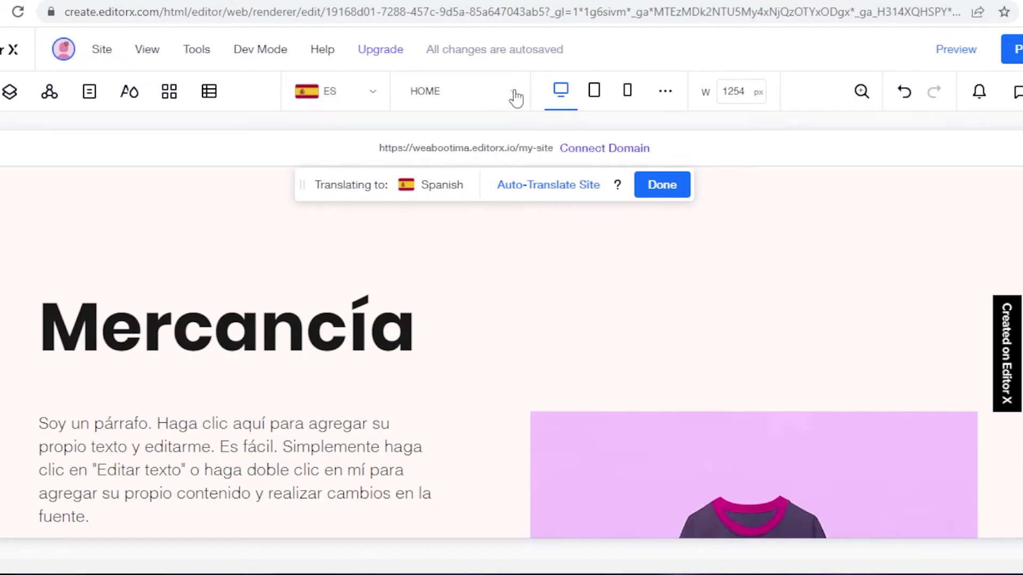
{"action": "left_click", "coordinate": [342, 92]}
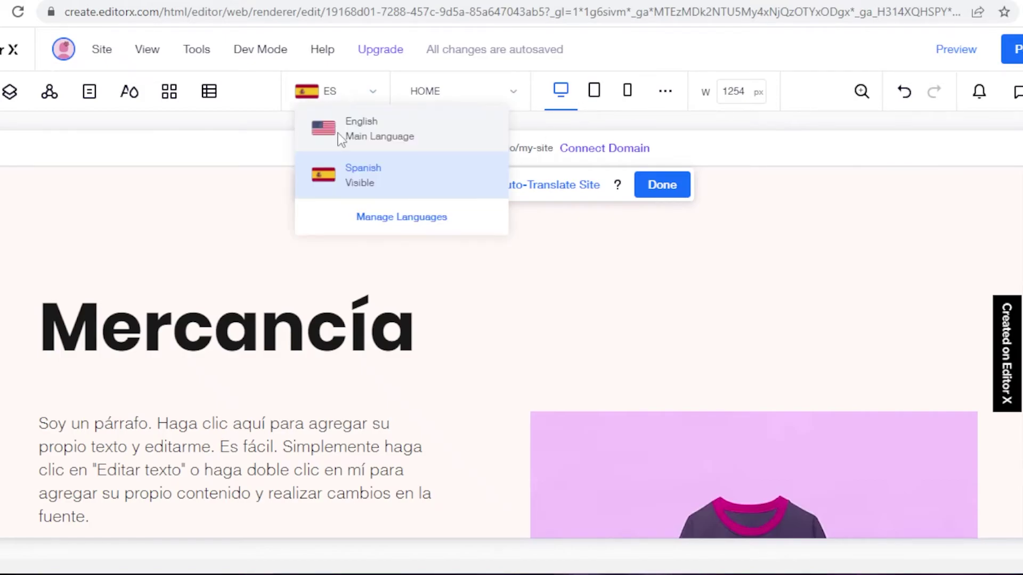
{"action": "left_click", "coordinate": [342, 128]}
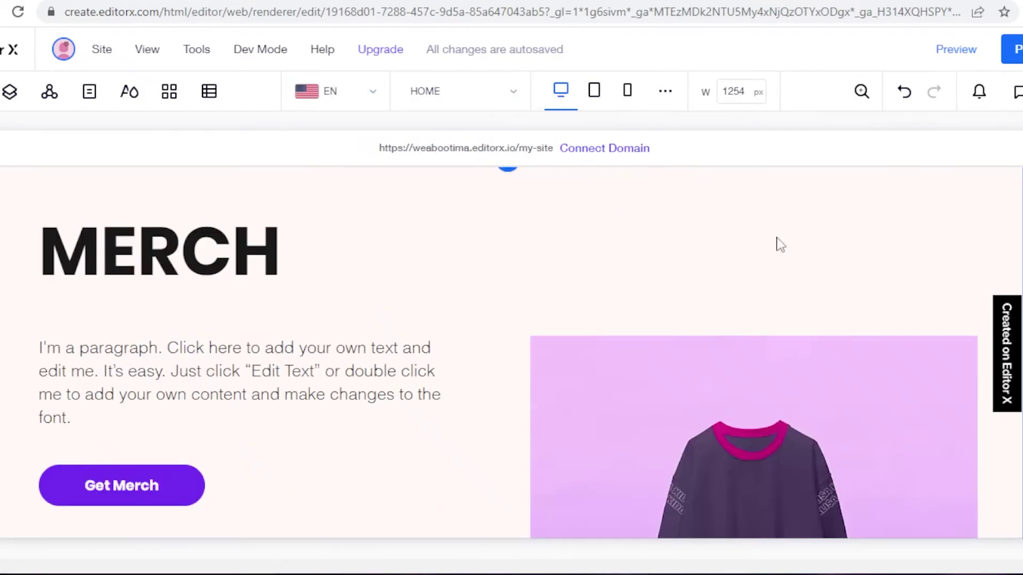
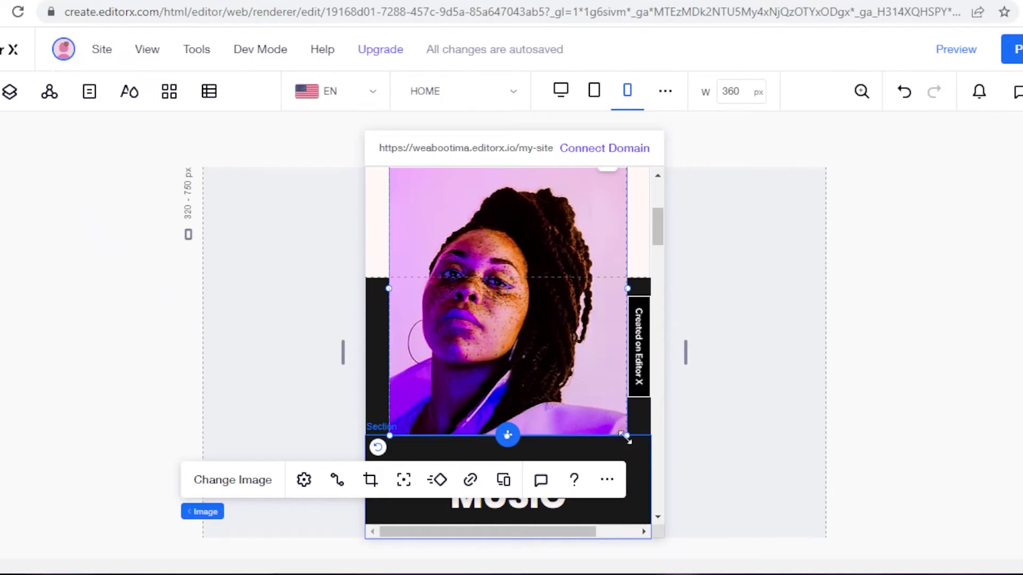
Shrink the portrait image in the mobile layout to a bit under half its width.
{"action": "left_click_drag", "start_coordinate": [625, 437], "coordinate": [493, 282]}
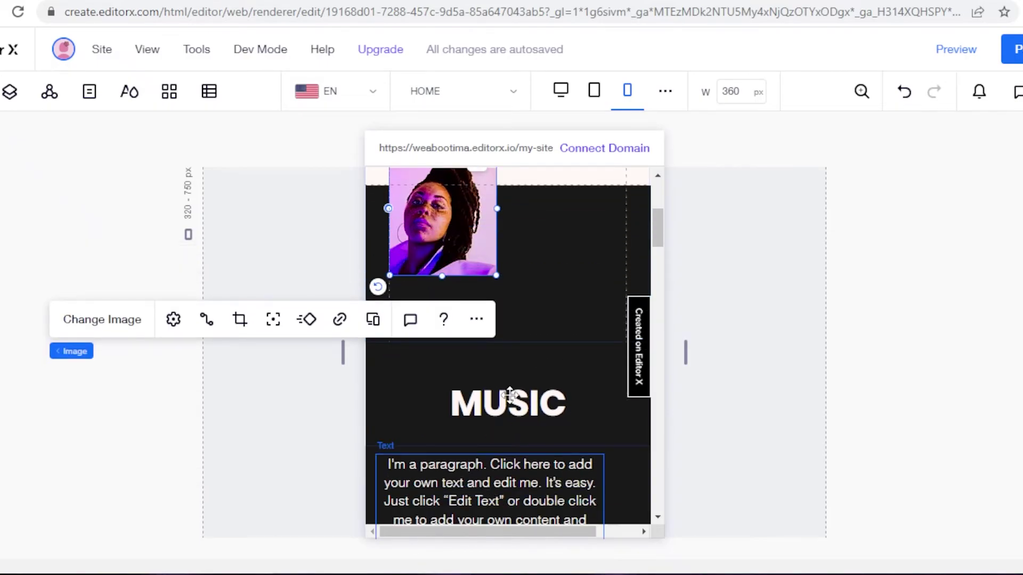
{"action": "mouse_move", "coordinate": [509, 394]}
{"action": "left_mouse_down"}
{"action": "mouse_move", "coordinate": [585, 251]}
{"action": "mouse_move", "coordinate": [533, 224]}
{"action": "mouse_move", "coordinate": [510, 483]}
{"action": "mouse_move", "coordinate": [520, 426]}
{"action": "mouse_move", "coordinate": [511, 379]}
{"action": "mouse_move", "coordinate": [507, 403]}
{"action": "left_mouse_up"}
{"action": "left_click", "coordinate": [764, 403]}
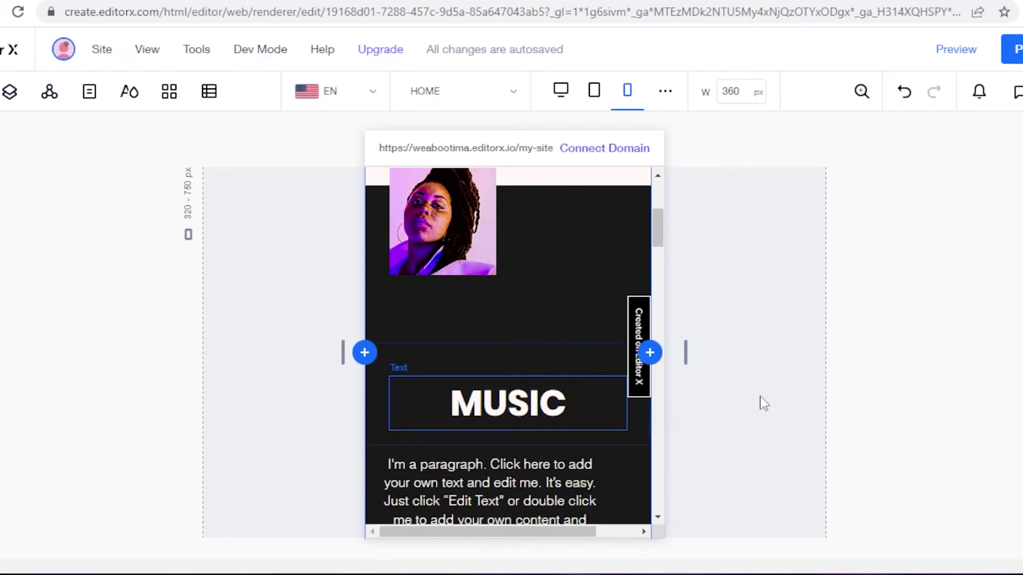
Move the MUSIC heading up beside the portrait image and the paragraph text up beneath the image.
{"action": "left_click", "coordinate": [547, 403]}
{"action": "left_click_drag", "start_coordinate": [507, 403], "coordinate": [579, 235]}
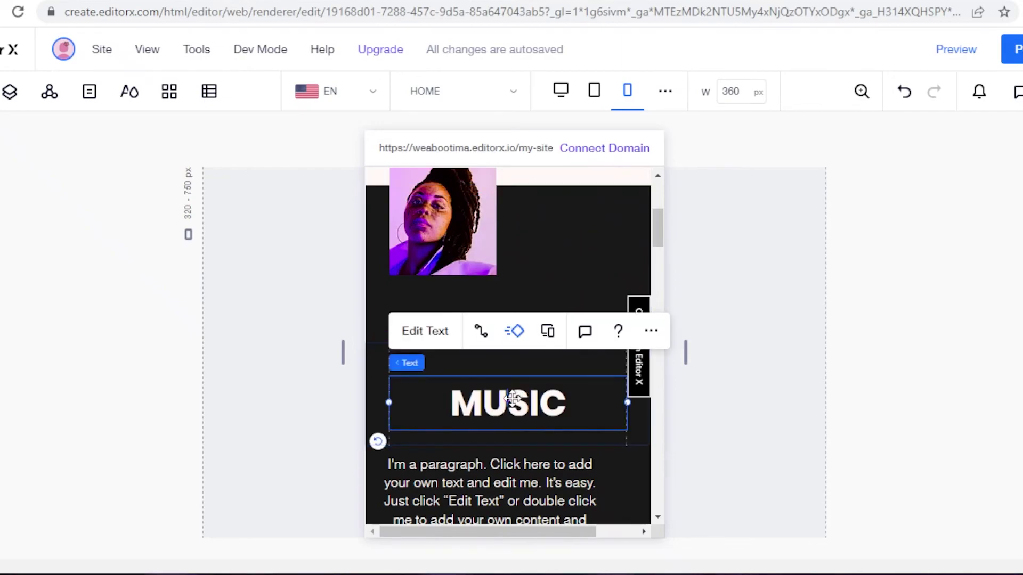
{"action": "left_click", "coordinate": [651, 333]}
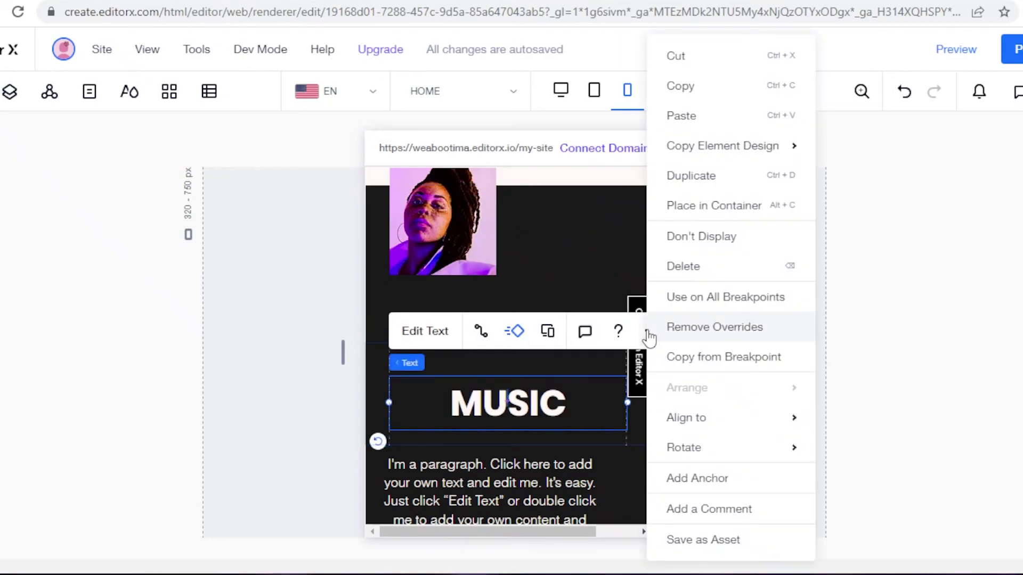
{"action": "left_click_drag", "start_coordinate": [501, 404], "coordinate": [569, 268]}
{"action": "left_click_drag", "start_coordinate": [458, 499], "coordinate": [473, 344]}
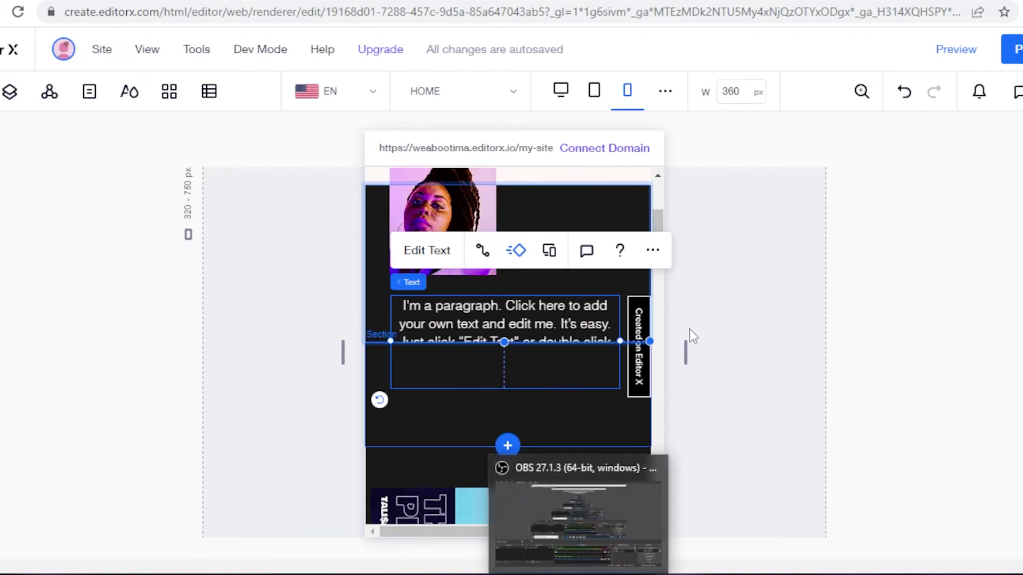
{"action": "left_click", "coordinate": [737, 321]}
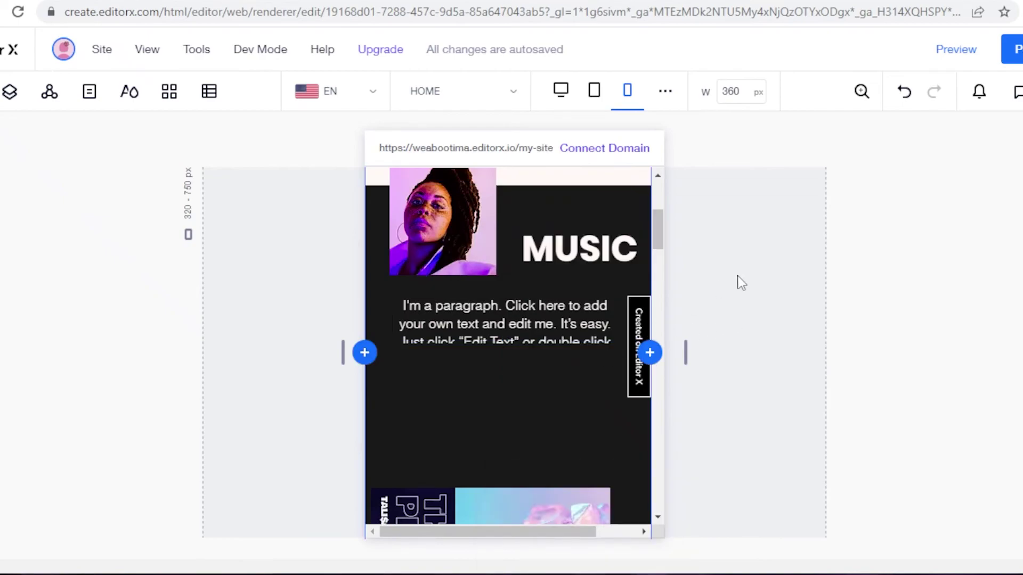
Delete the empty block between the paragraph and the album artwork from all breakpoints.
{"action": "left_click", "coordinate": [500, 328]}
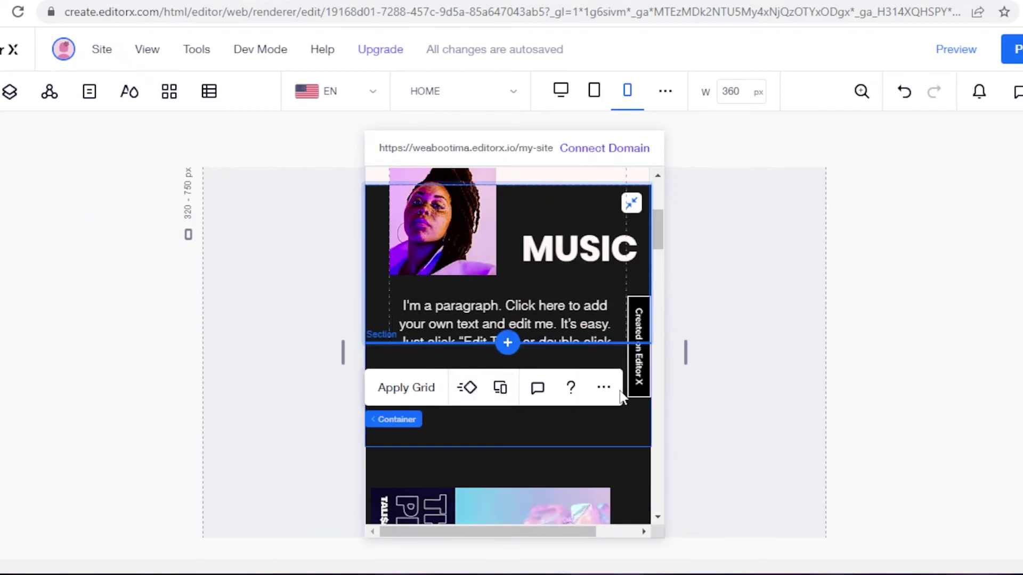
{"action": "left_click", "coordinate": [534, 422]}
{"action": "key", "text": "Delete"}
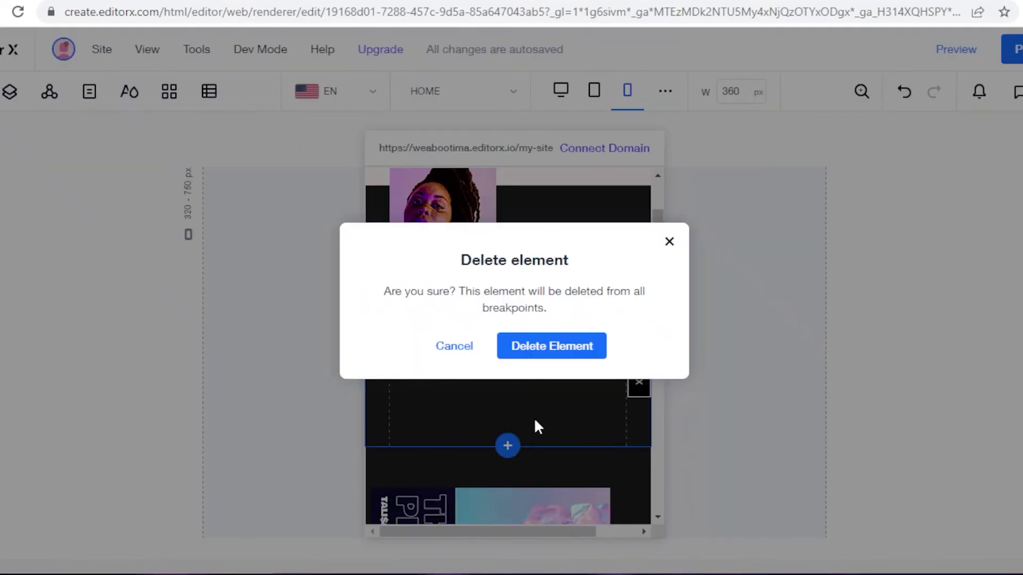
{"action": "left_click", "coordinate": [569, 346]}
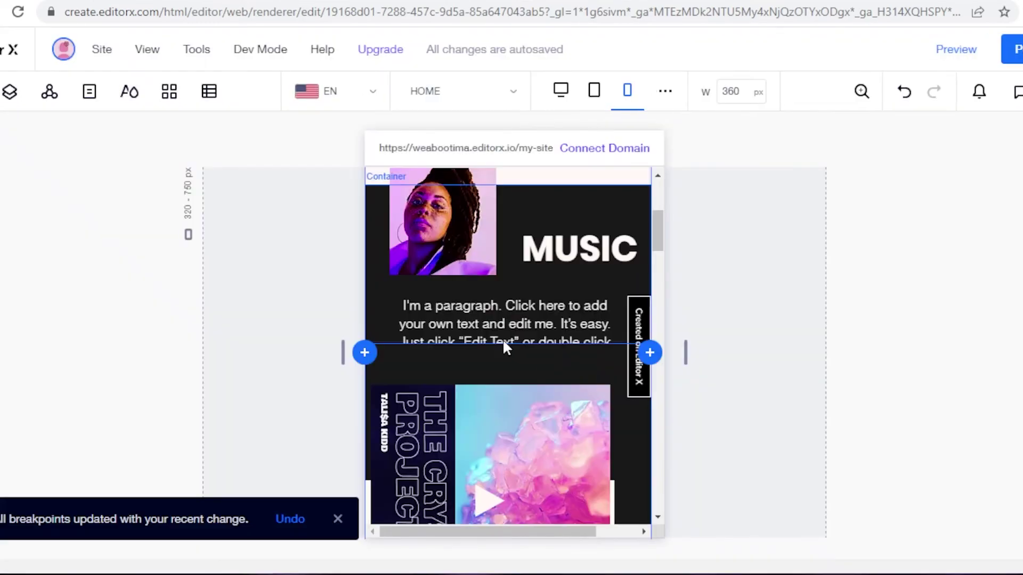
Move the paragraph up directly under the portrait image and nudge it slightly toward the page's outer edge.
{"action": "left_click", "coordinate": [499, 362]}
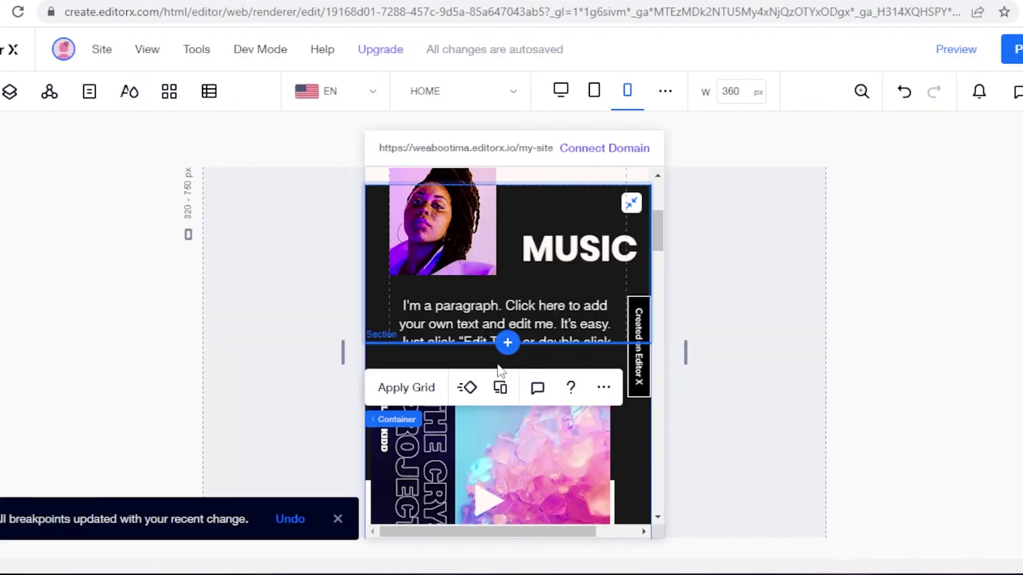
{"action": "left_click", "coordinate": [462, 356]}
{"action": "left_click_drag", "start_coordinate": [468, 365], "coordinate": [488, 303]}
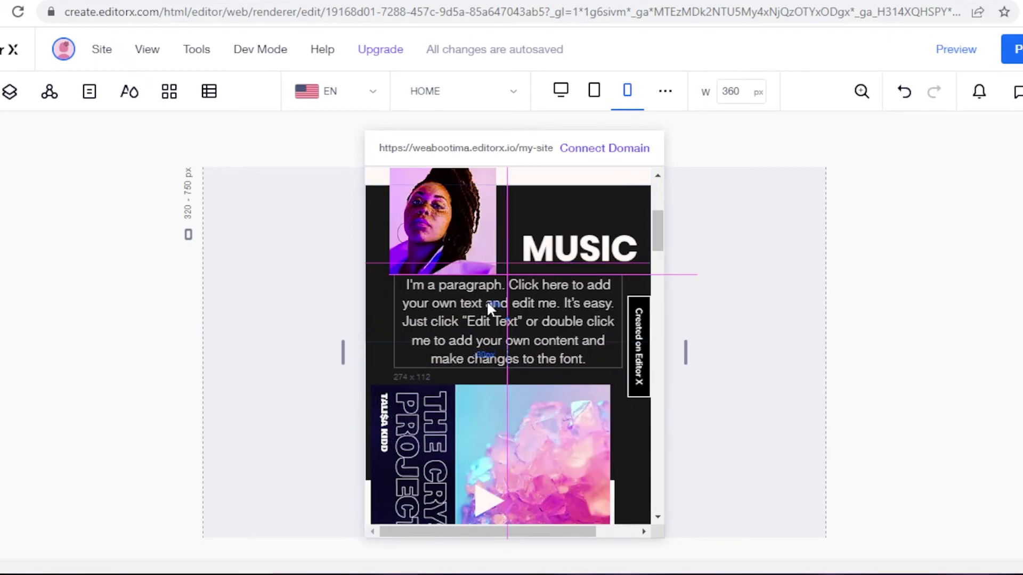
{"action": "left_click_drag", "start_coordinate": [609, 361], "coordinate": [610, 362]}
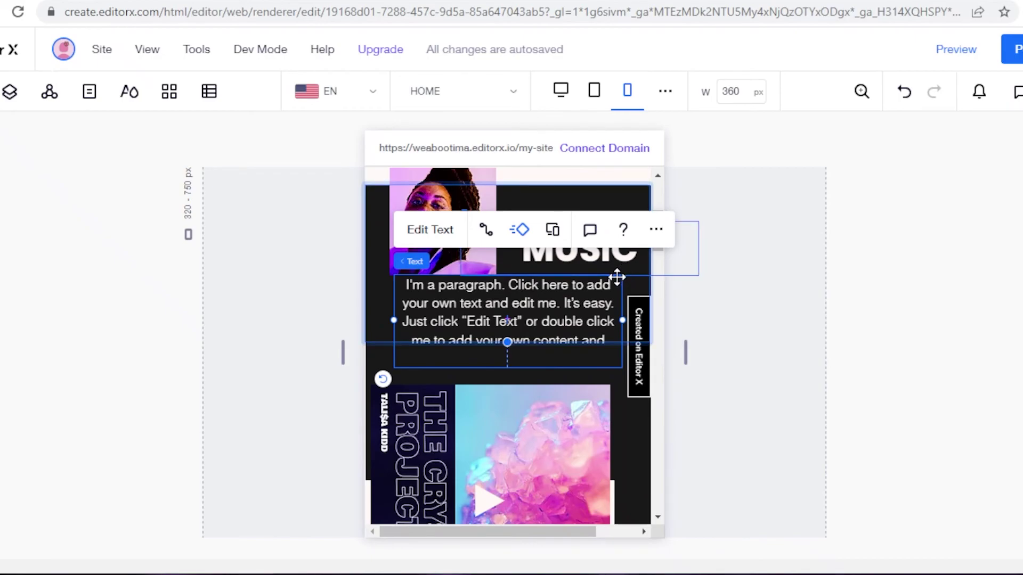
{"action": "left_click_drag", "start_coordinate": [397, 320], "coordinate": [402, 273]}
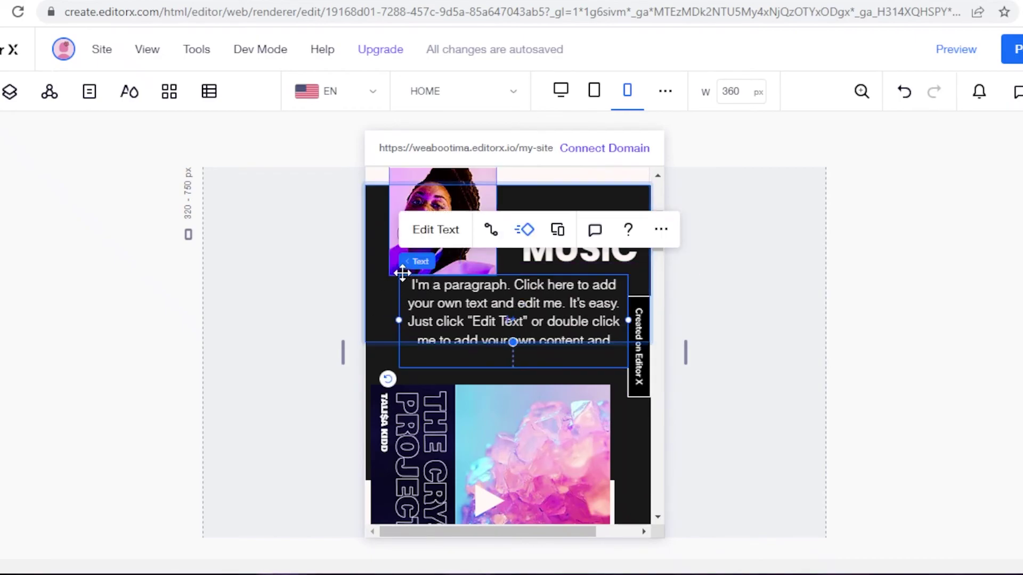
Reduce the mobile paragraph's font size slightly and move the text block up directly beneath the portrait image.
{"action": "left_click", "coordinate": [436, 230]}
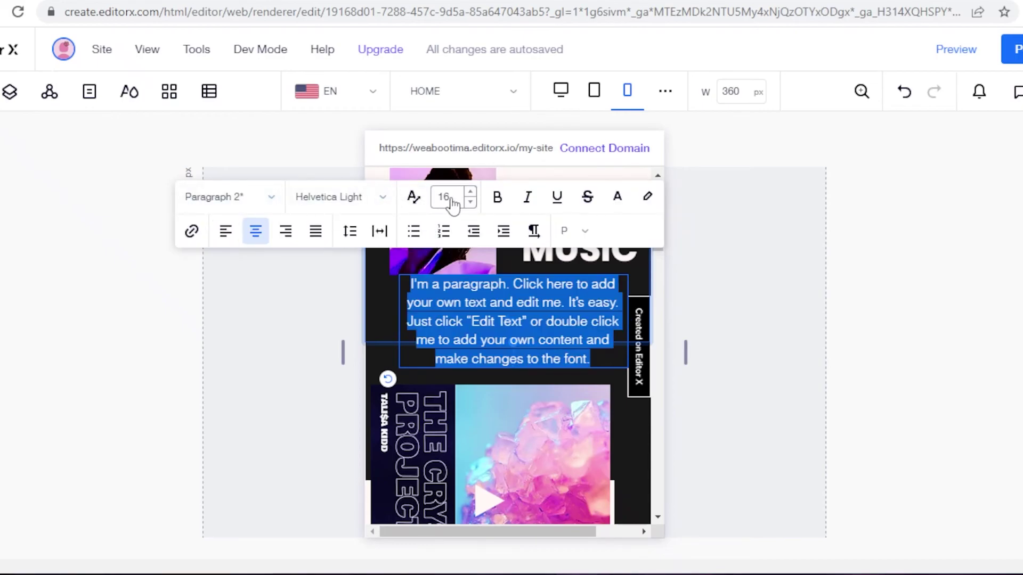
{"action": "left_click", "coordinate": [468, 207]}
{"action": "left_click", "coordinate": [442, 229]}
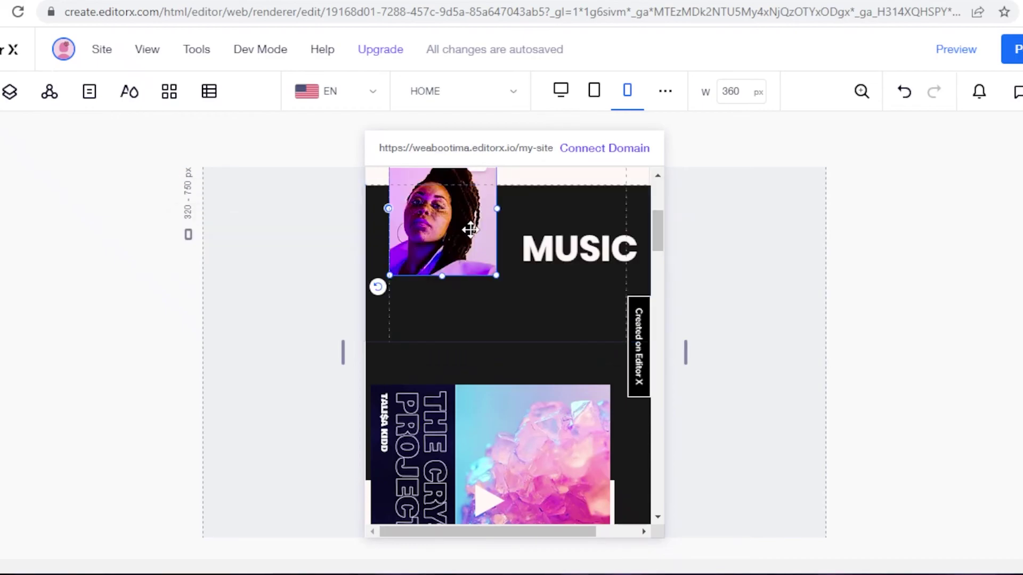
{"action": "key", "text": "Escape"}
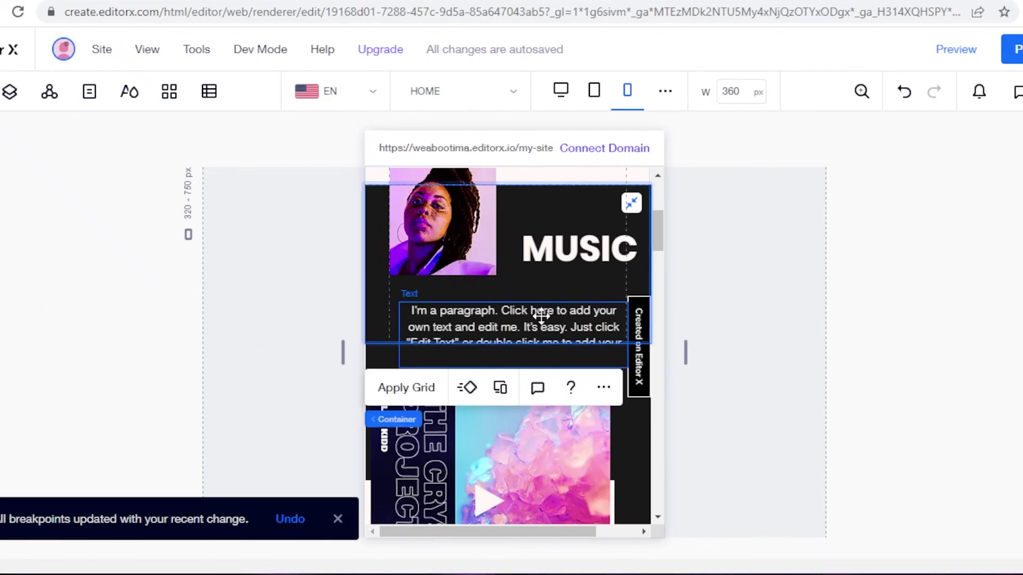
{"action": "mouse_move", "coordinate": [541, 315]}
{"action": "left_mouse_down"}
{"action": "mouse_move", "coordinate": [532, 303]}
{"action": "mouse_move", "coordinate": [542, 302]}
{"action": "left_mouse_up"}
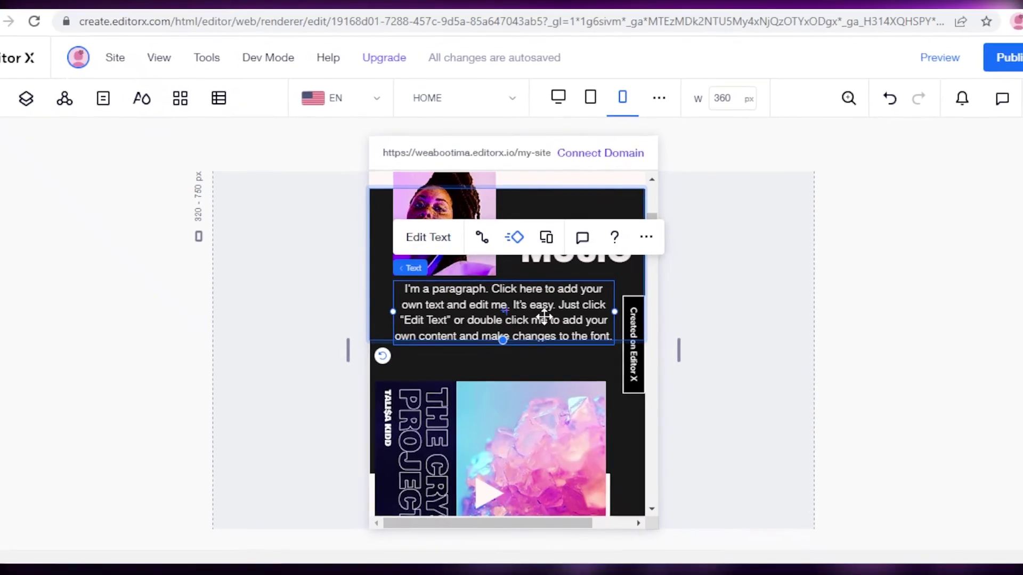
{"action": "left_click_drag", "start_coordinate": [494, 290], "coordinate": [528, 241]}
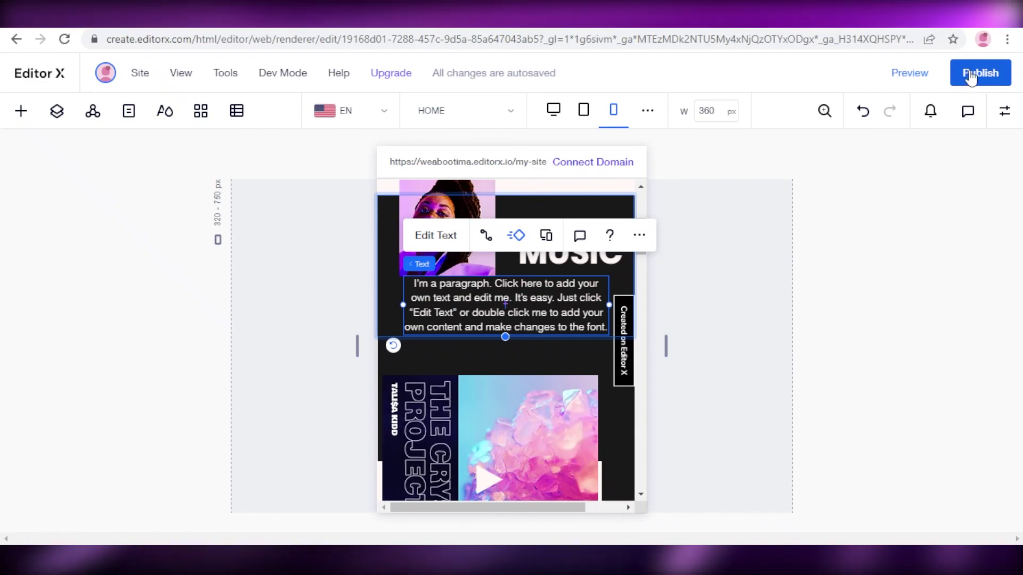
Publish the site on the free Editor X domain, keeping my-site as its address.
{"action": "left_click", "coordinate": [971, 75]}
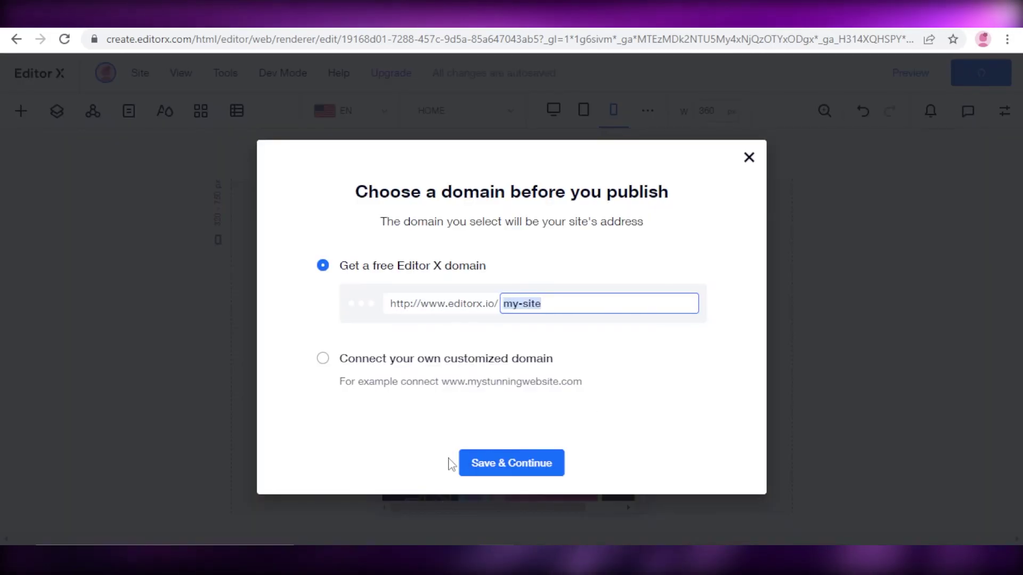
{"action": "left_click", "coordinate": [469, 471]}
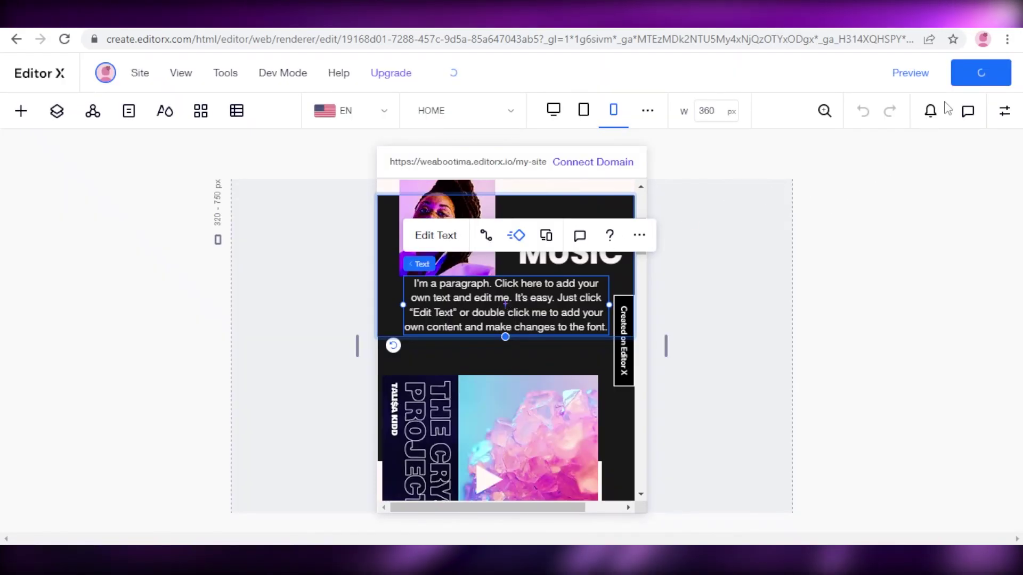